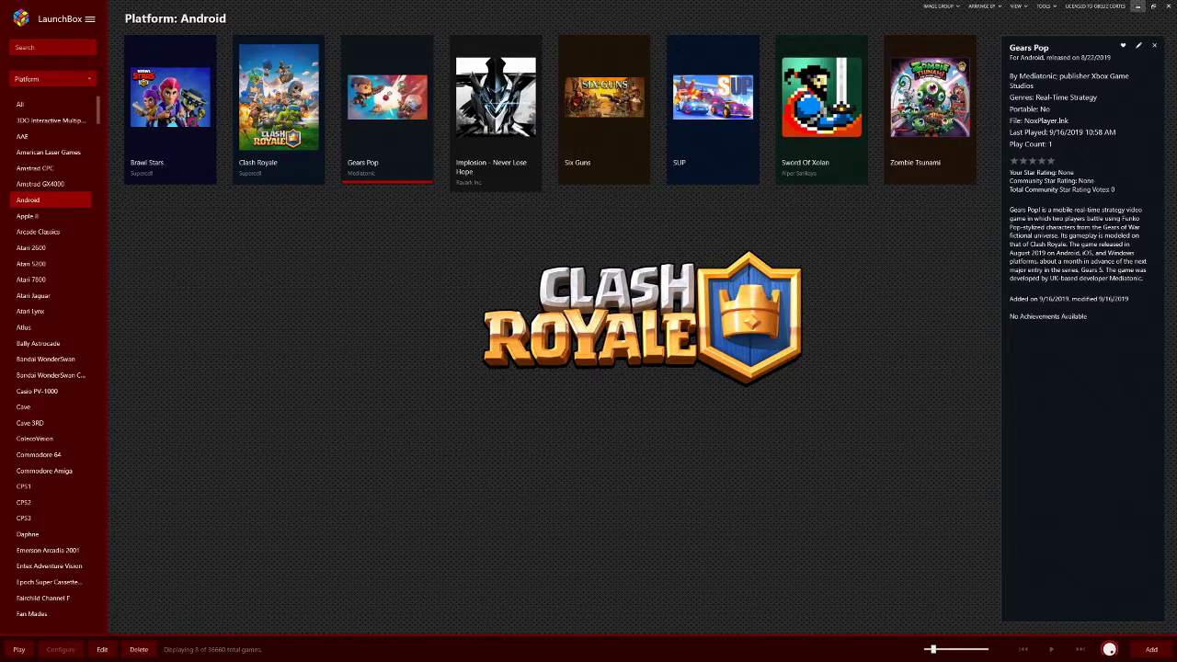
Switch to NoxPlayer, create a desktop shortcut for Clash Royale from the running game, and close the game
left_click(1138, 6)
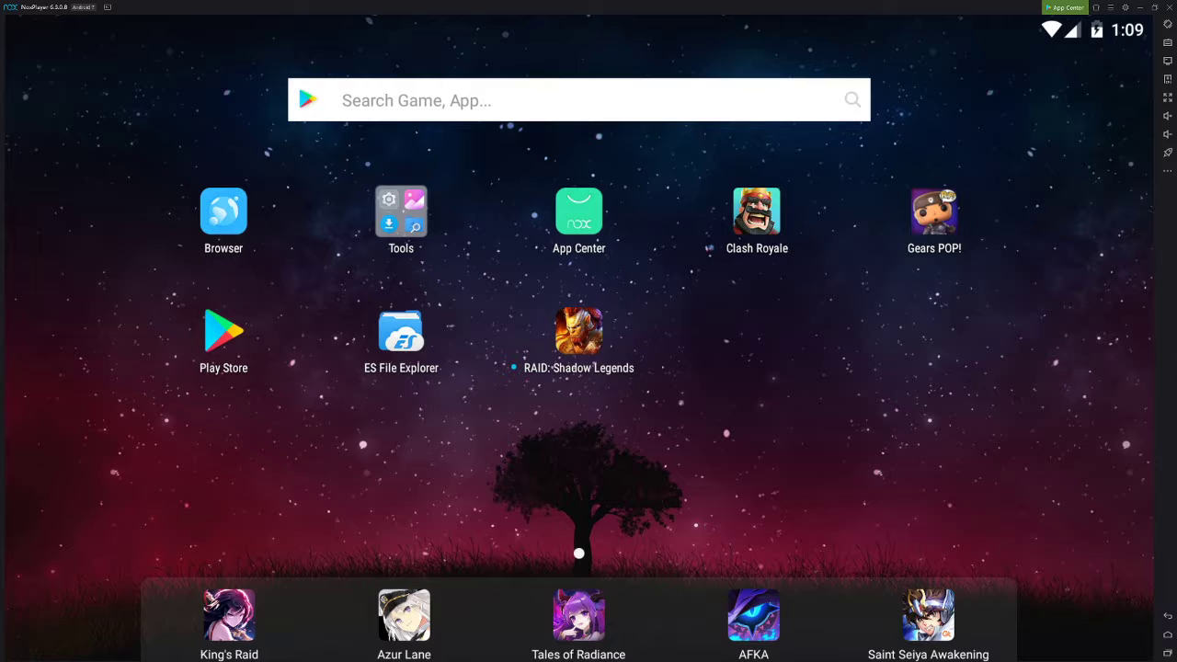
left_click_drag(756, 212, 53, 200)
left_click(757, 212)
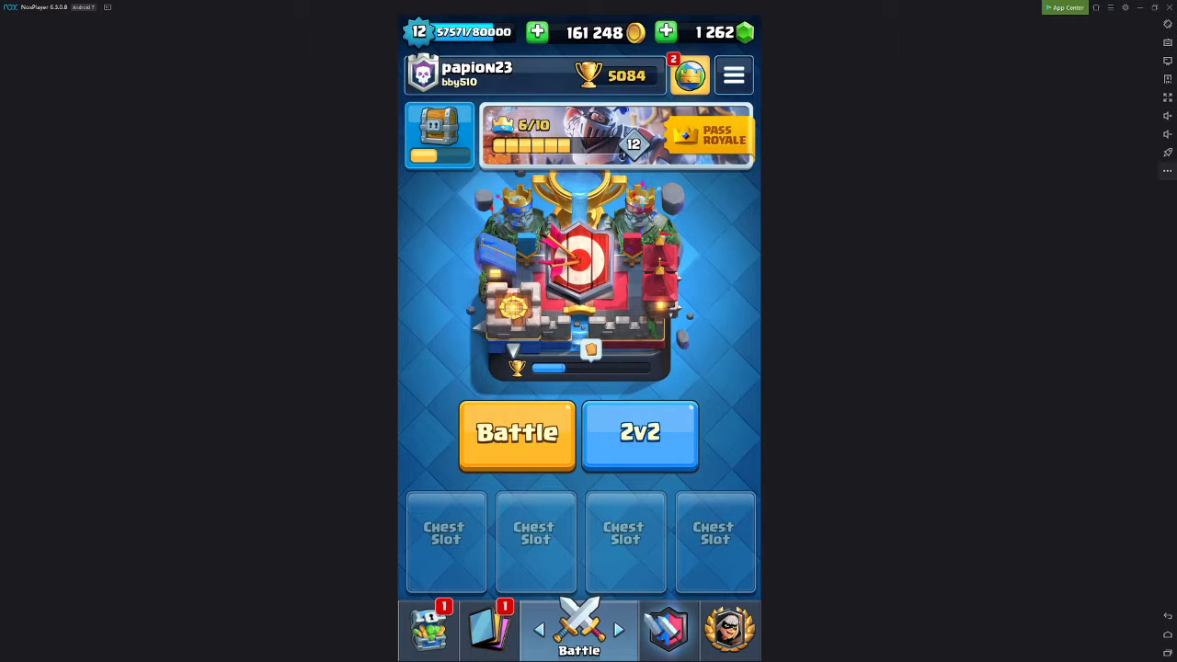
left_click(1168, 171)
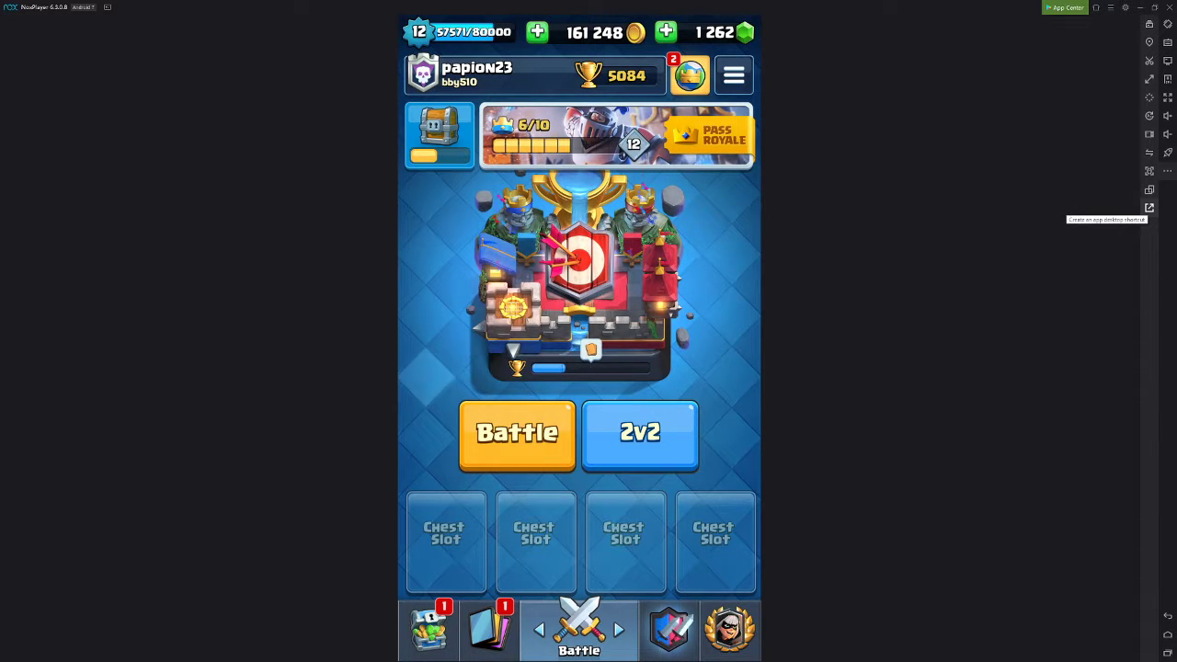
left_click(1148, 208)
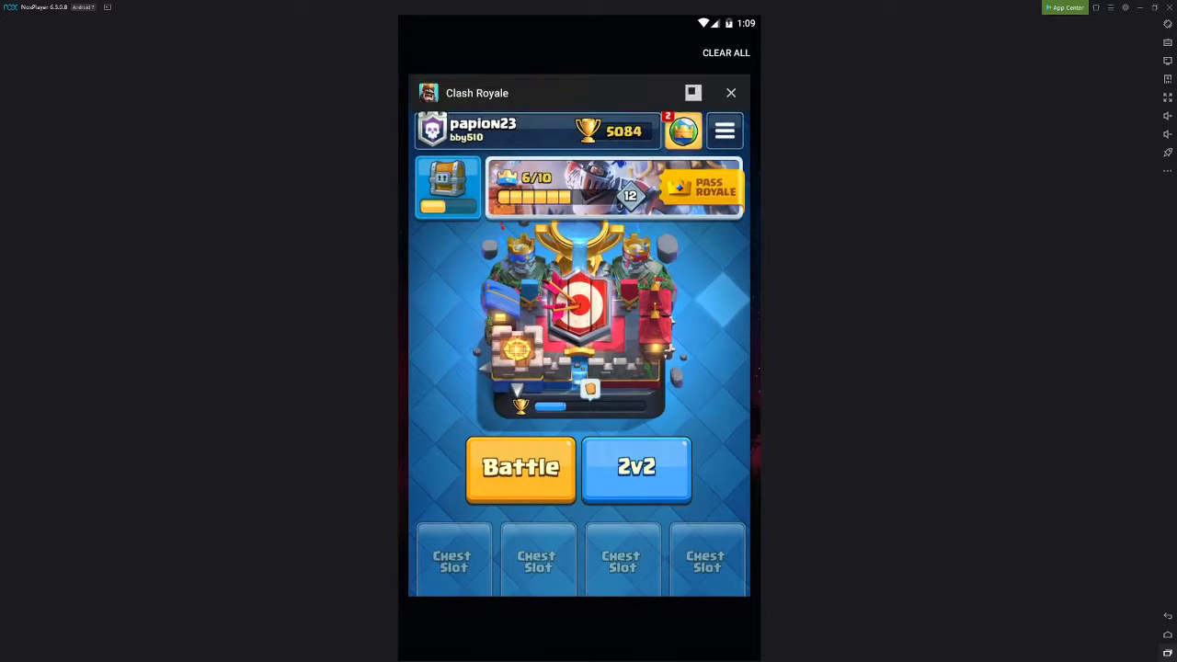
left_click(741, 92)
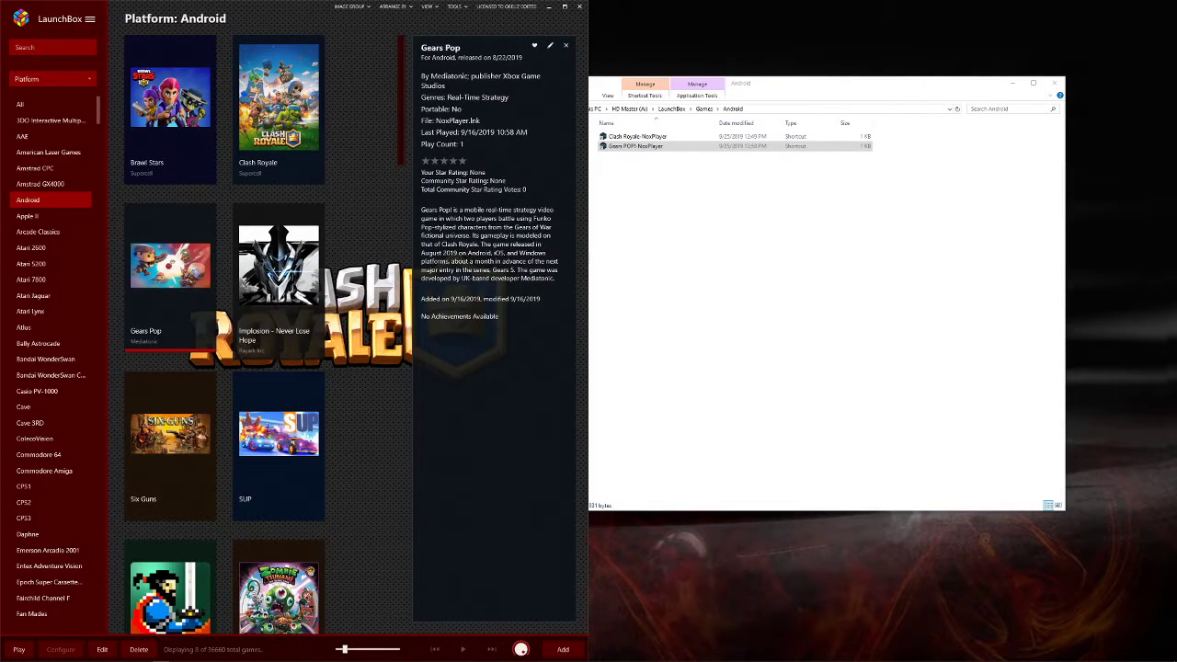
Rearrange the LaunchBox and Android folder windows to uncover the desktop's Clash Royale shortcut
left_click_drag(276, 11, 598, 337)
mouse_move(86, 201)
left_mouse_down()
mouse_move(246, 113)
mouse_move(282, 150)
mouse_move(235, 149)
mouse_move(216, 122)
mouse_move(115, 213)
mouse_move(88, 211)
left_mouse_up()
left_click_drag(799, 84, 778, 36)
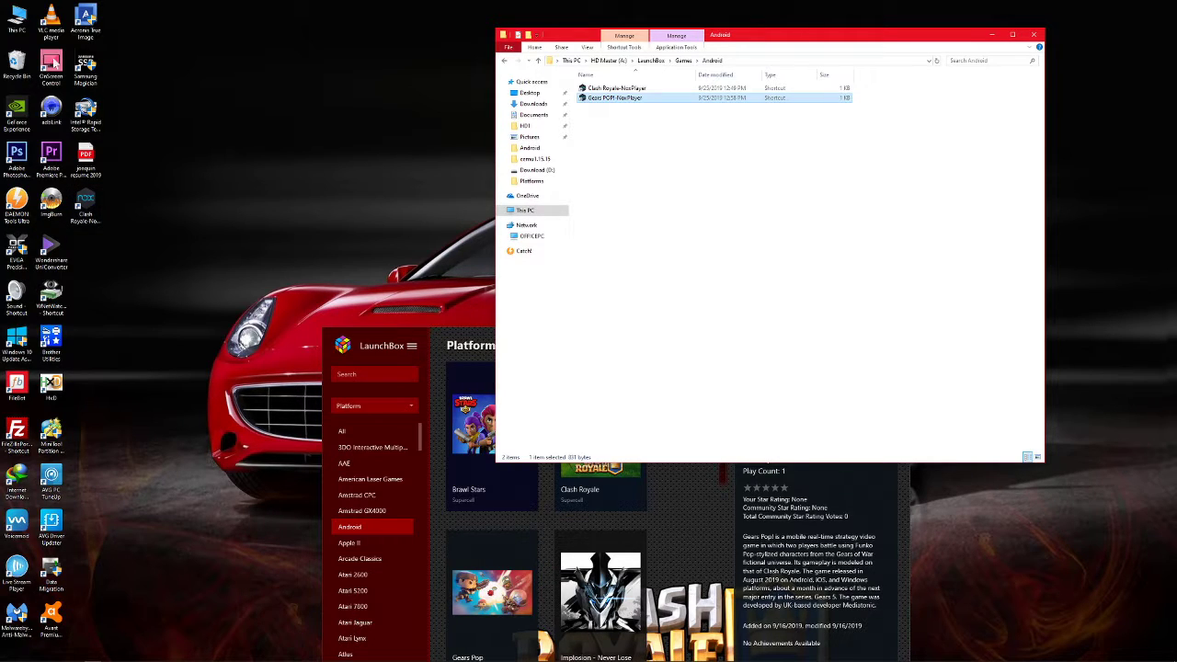
left_click_drag(451, 334, 147, 271)
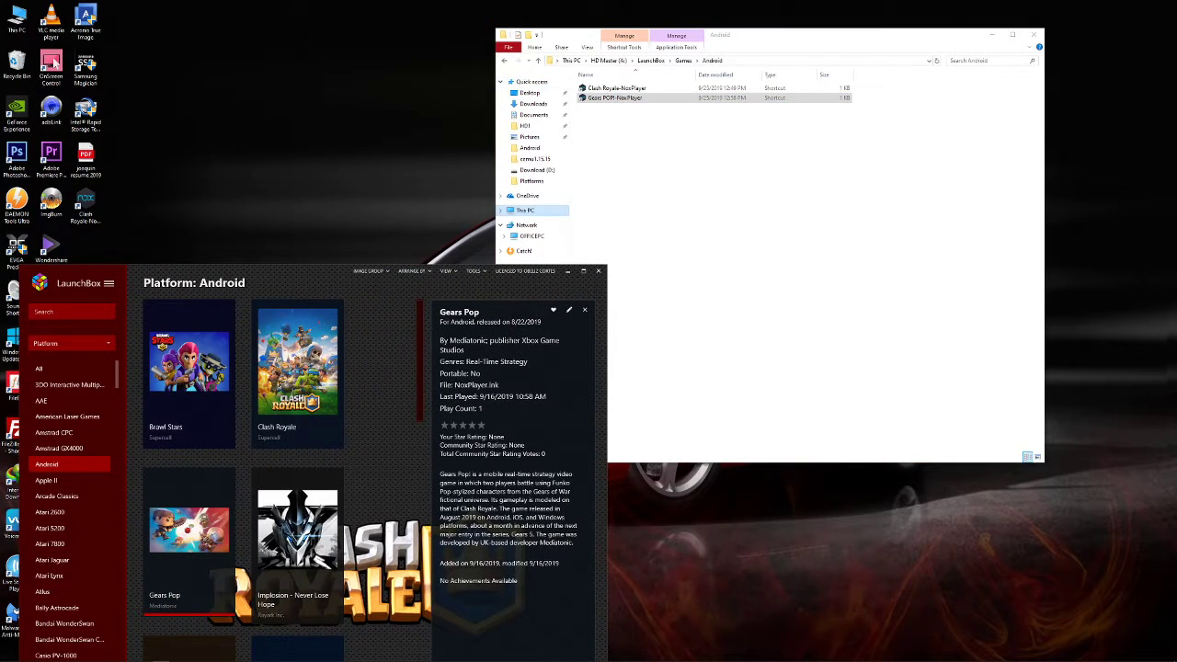
Browse to the LaunchBox\Games\Android folder on the HD Master (A:) drive
left_click(525, 210)
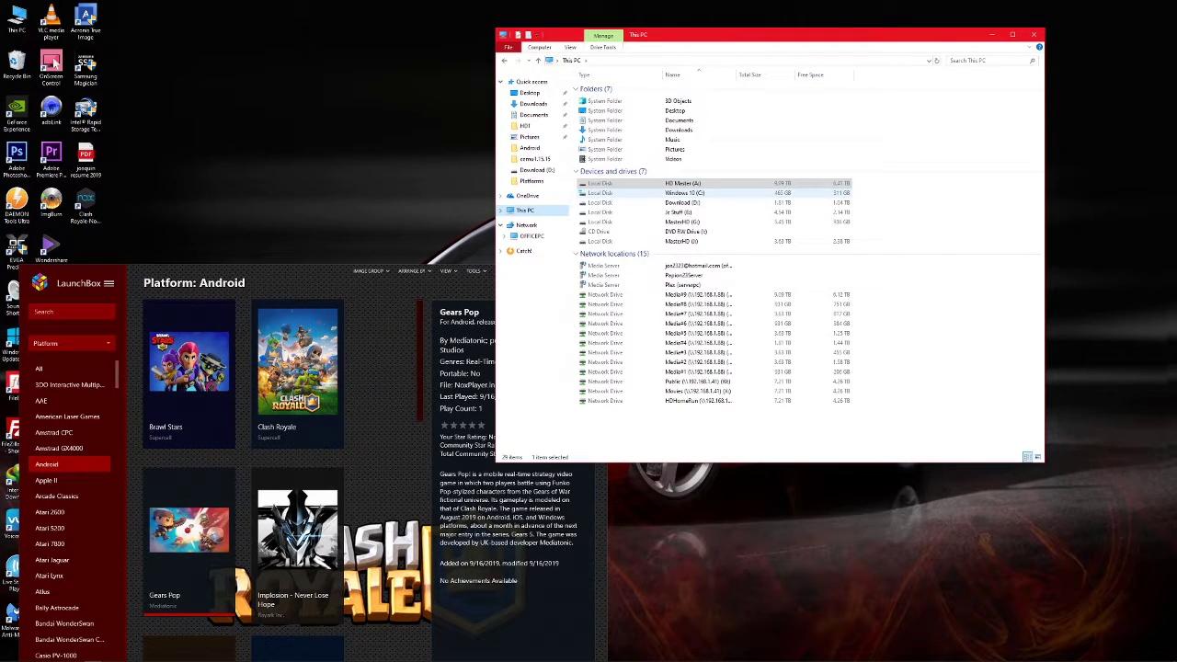
left_click(682, 182)
double_click(682, 182)
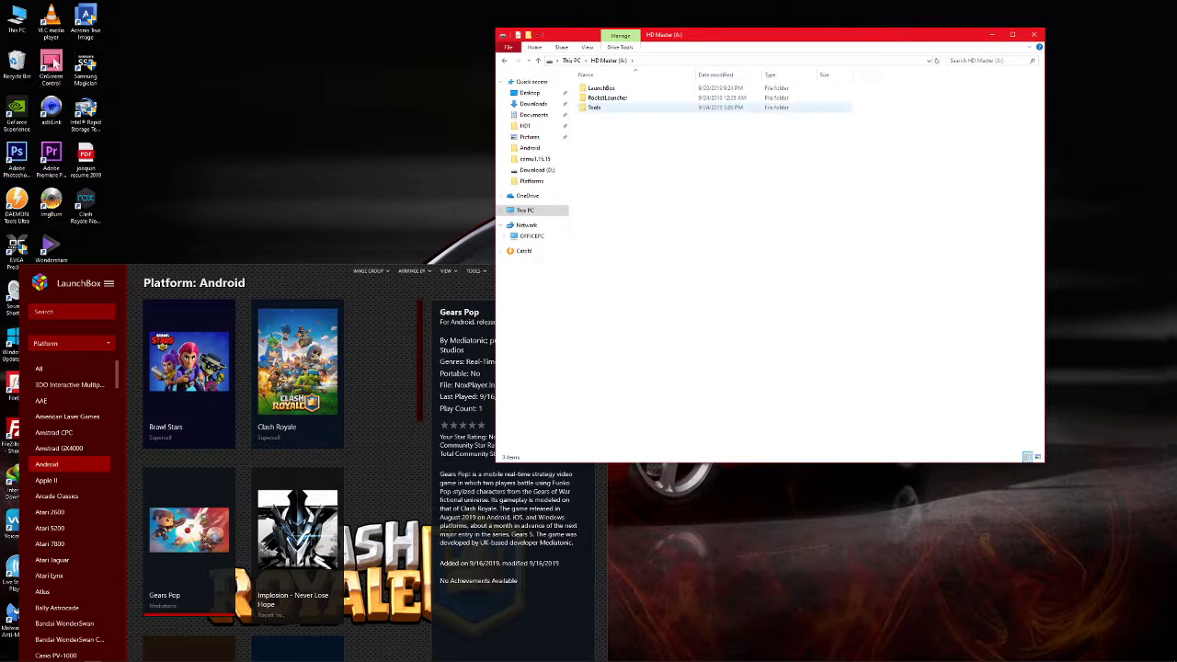
double_click(598, 88)
double_click(598, 165)
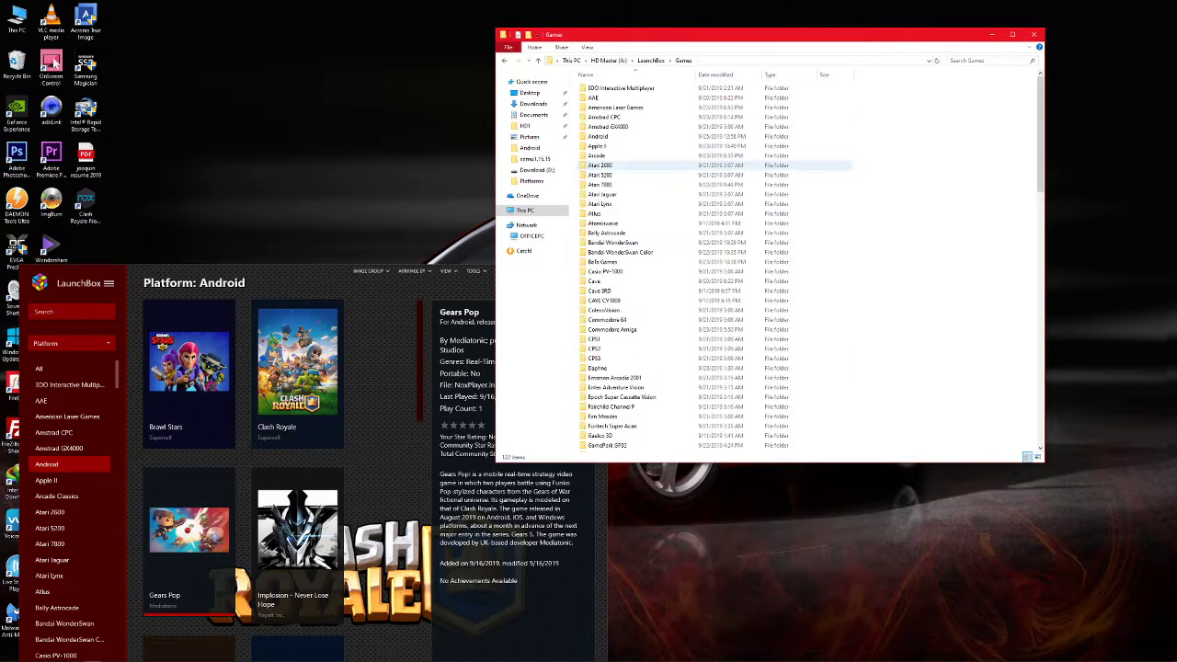
double_click(598, 137)
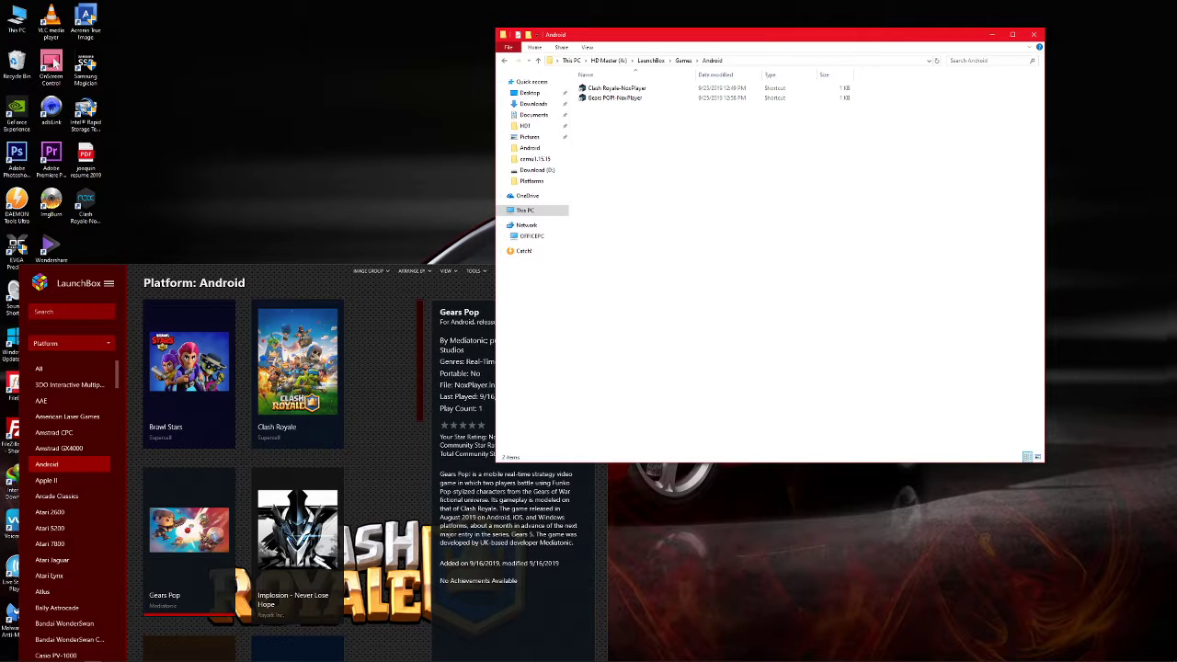
Move the Clash Royale shortcut from the desktop to the Recycle Bin and maximize the LaunchBox window
left_click_drag(86, 200, 17, 64)
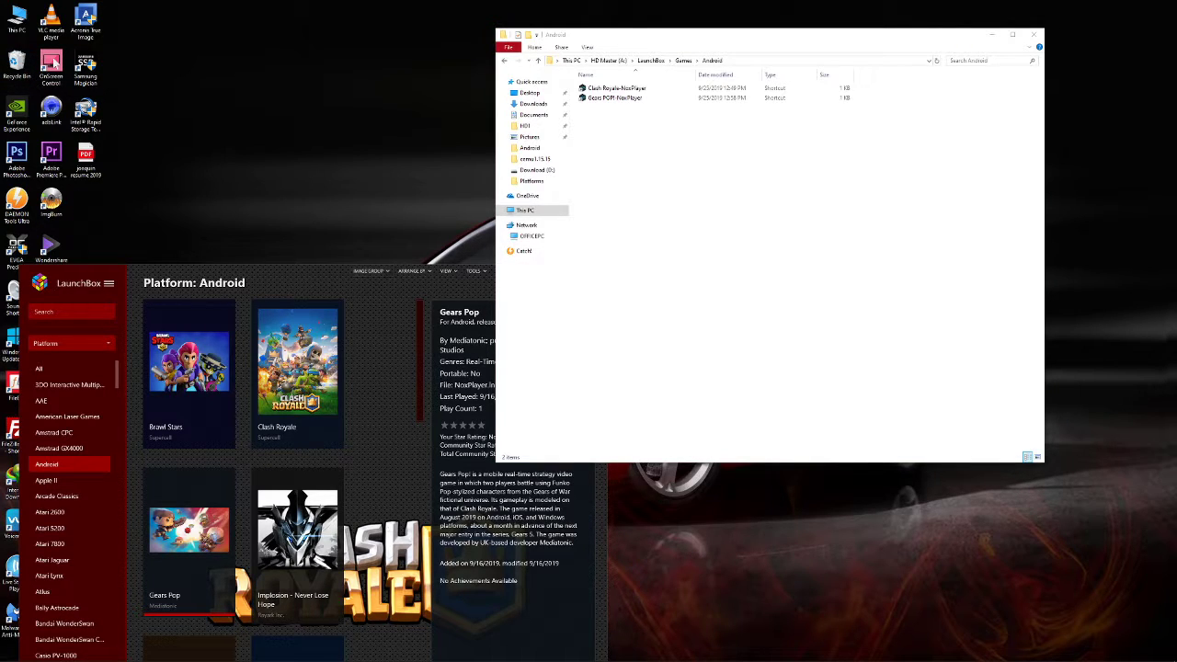
left_click_drag(314, 272, 1, 204)
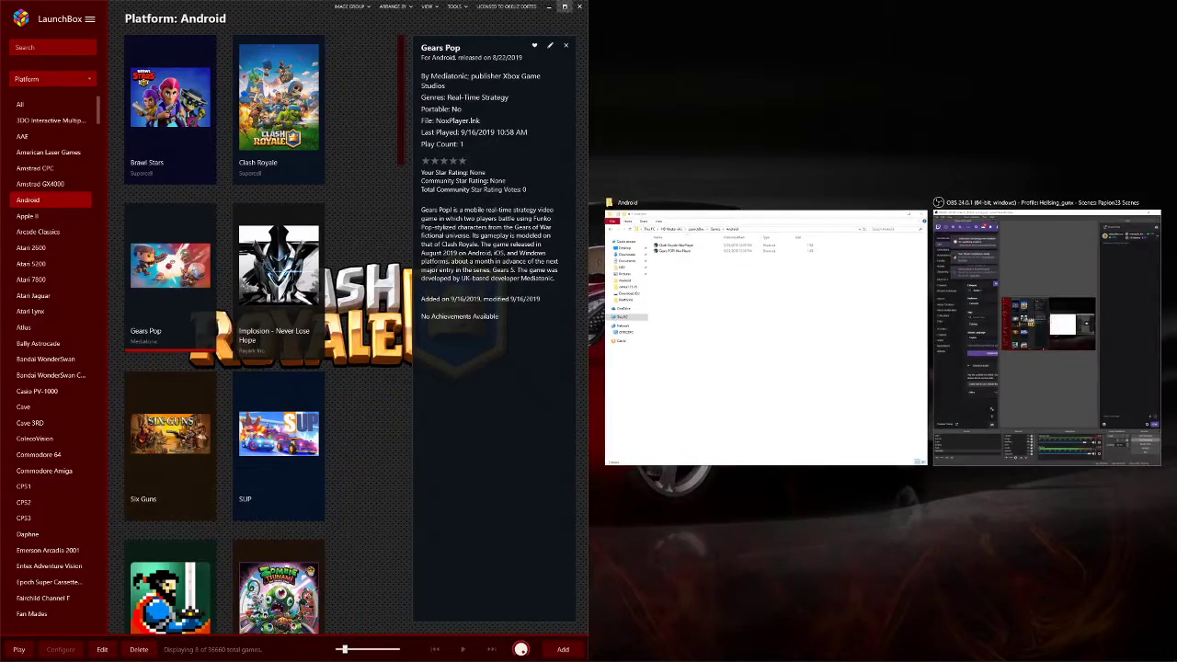
left_click(565, 6)
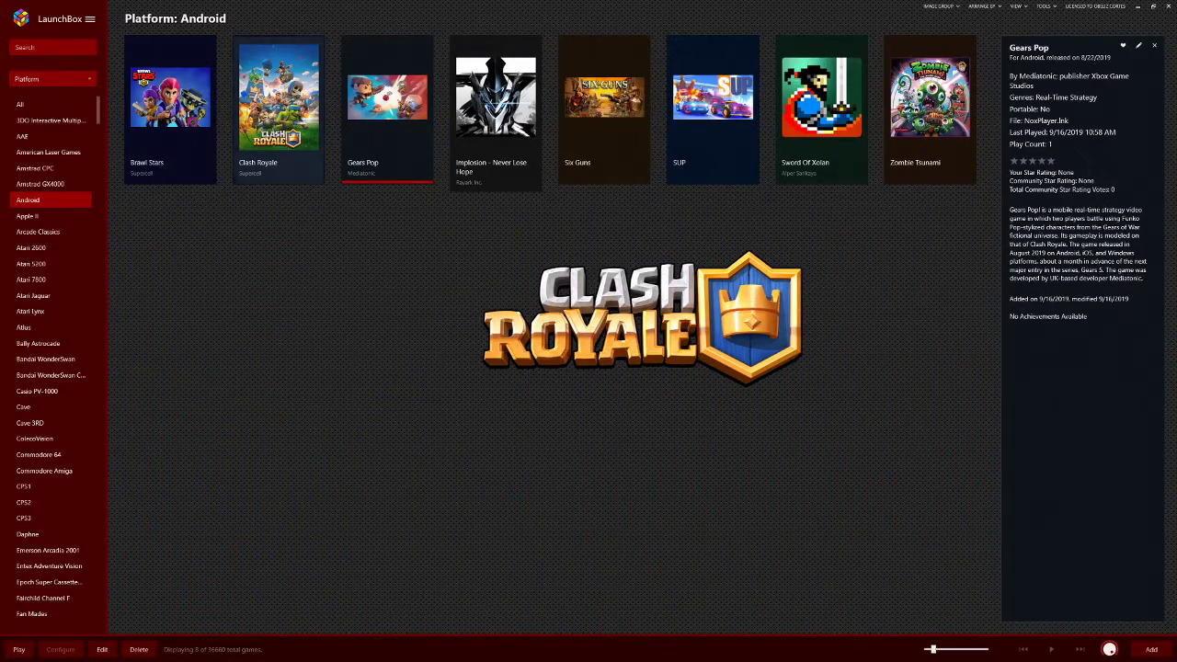
Try to bring the Clash Royale-NoxPlayer shortcut from the Android folder into LaunchBox, and maximize LaunchBox again
key("super+Down")
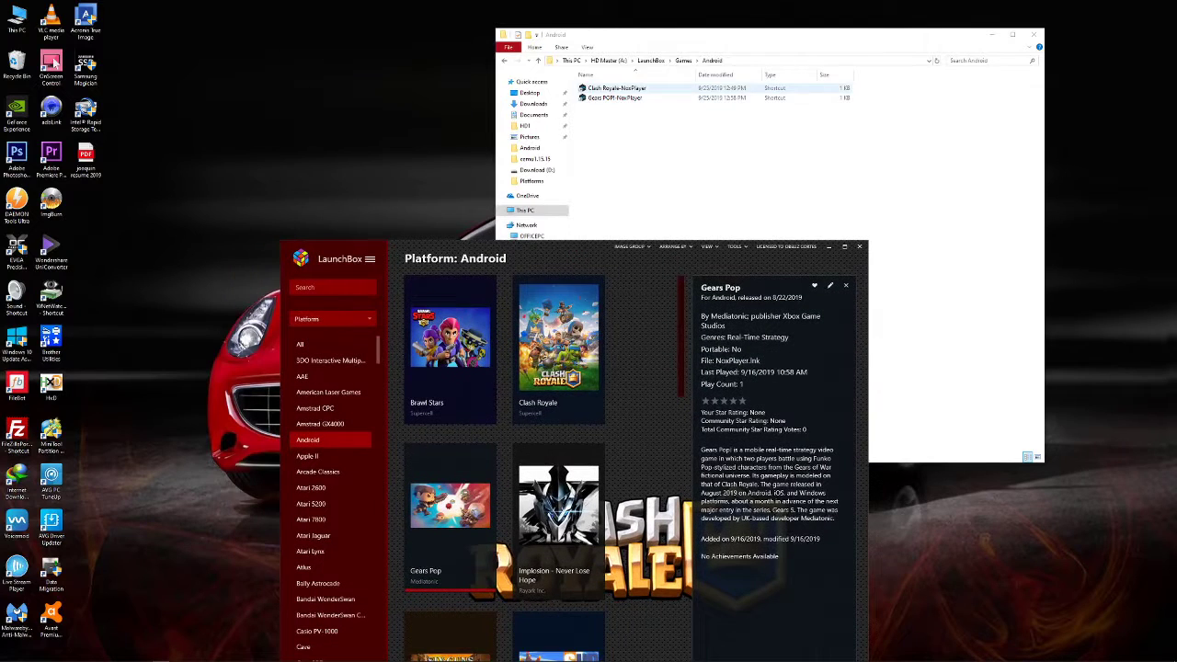
left_click(617, 88)
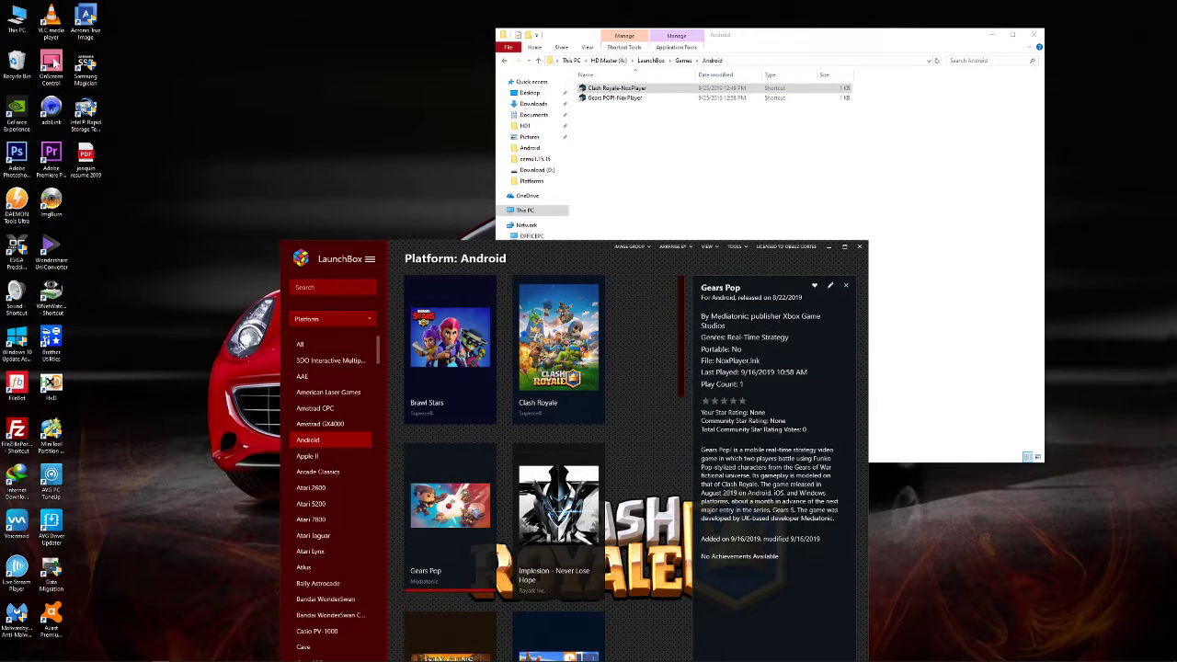
left_click_drag(617, 88, 624, 170)
key("super+Up")
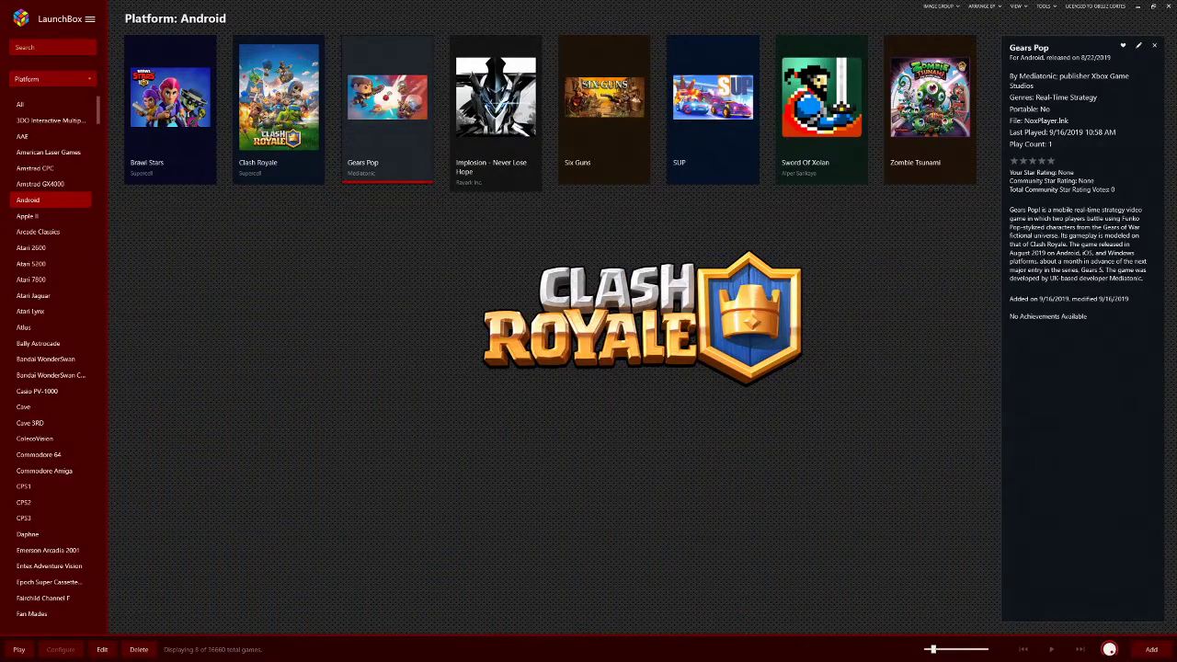
Open the Clash Royale entry for editing and check its application path and emulation settings
left_click(278, 110)
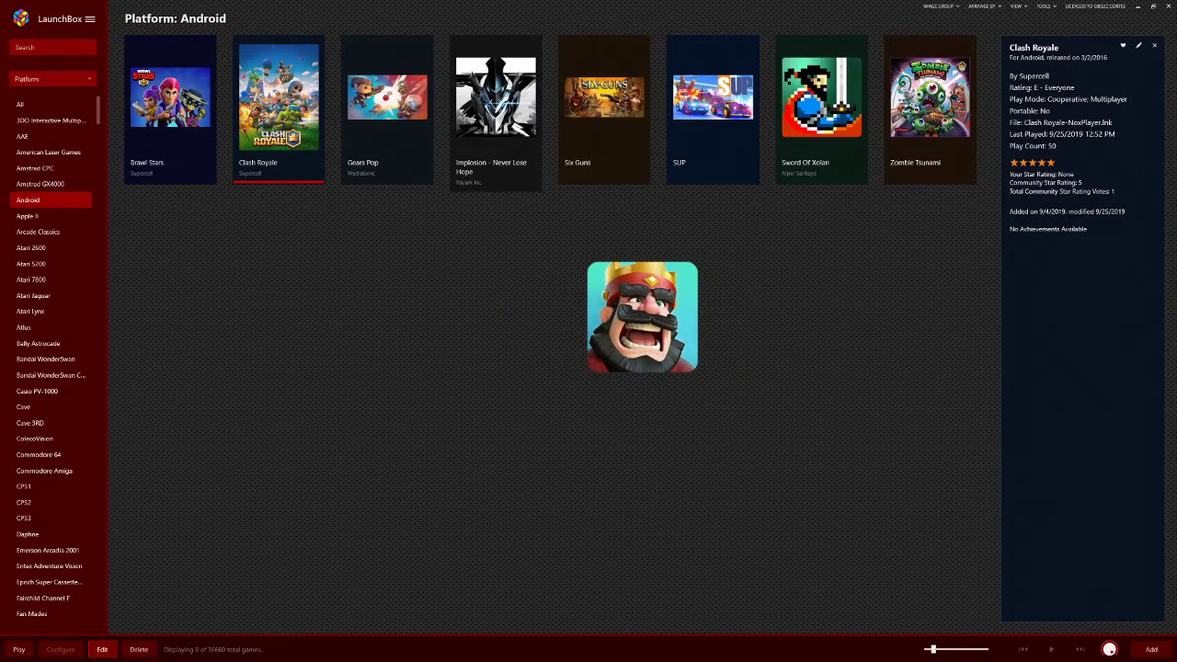
key("ctrl+e")
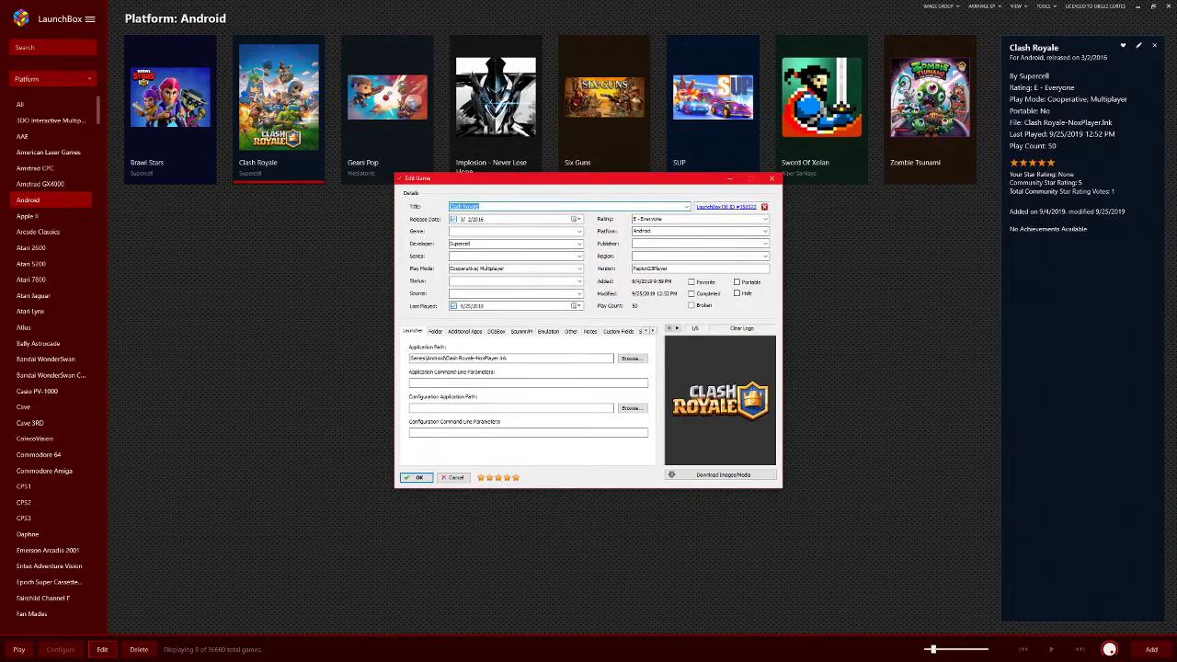
left_click(632, 358)
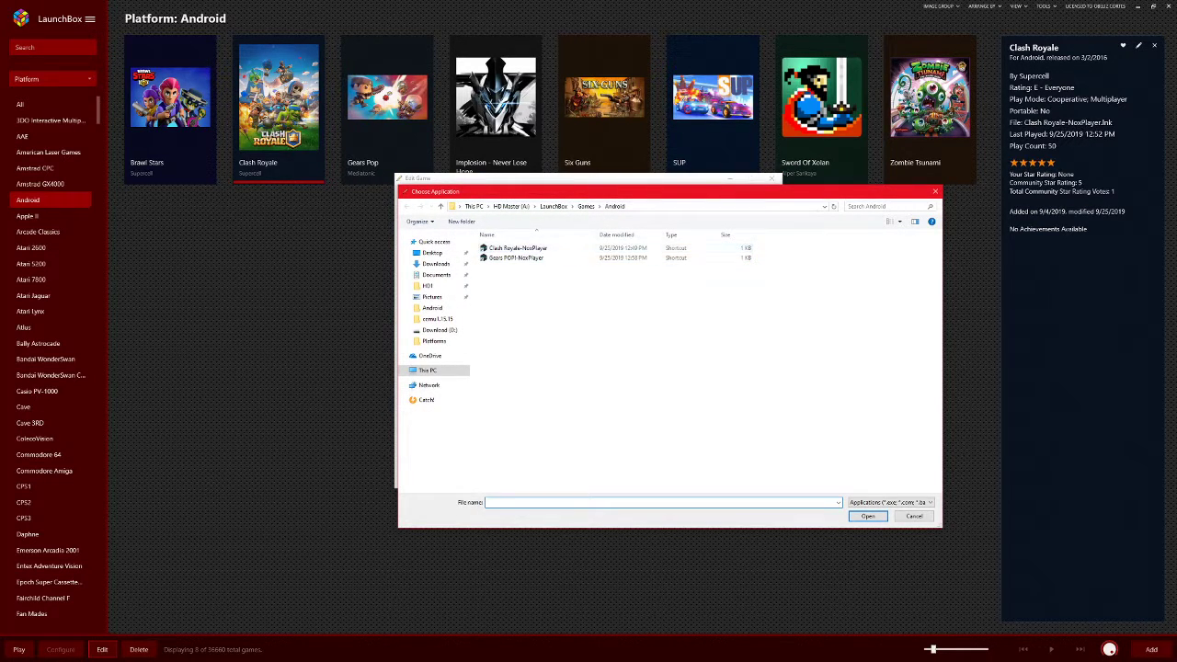
key("Escape")
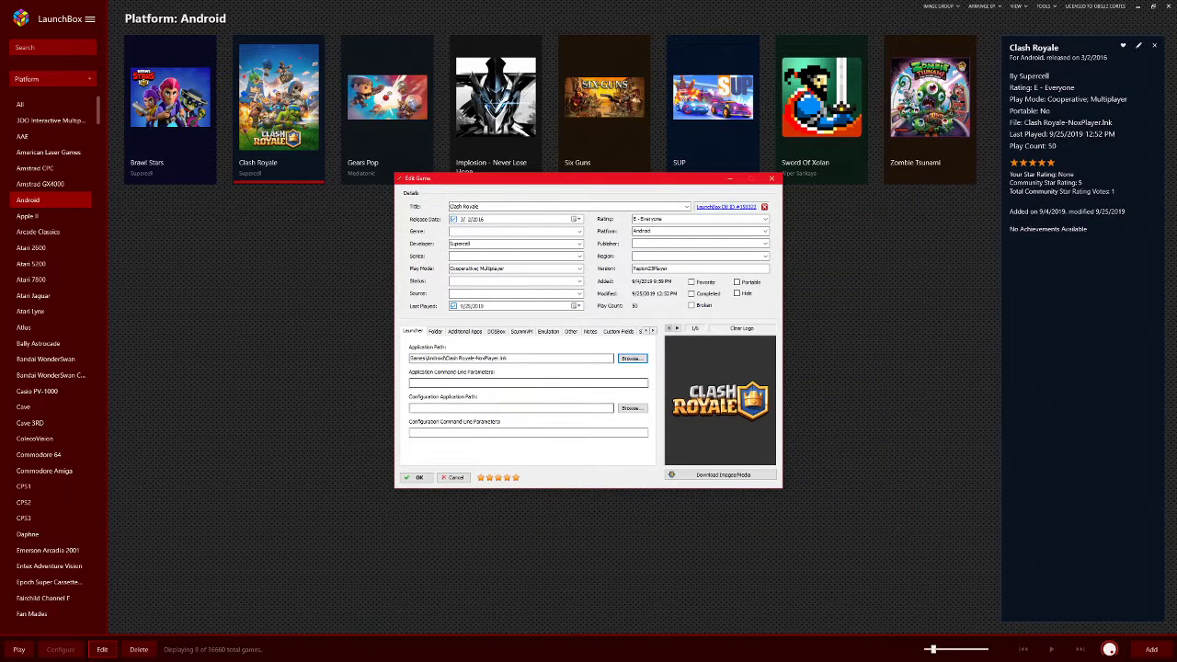
left_click(548, 331)
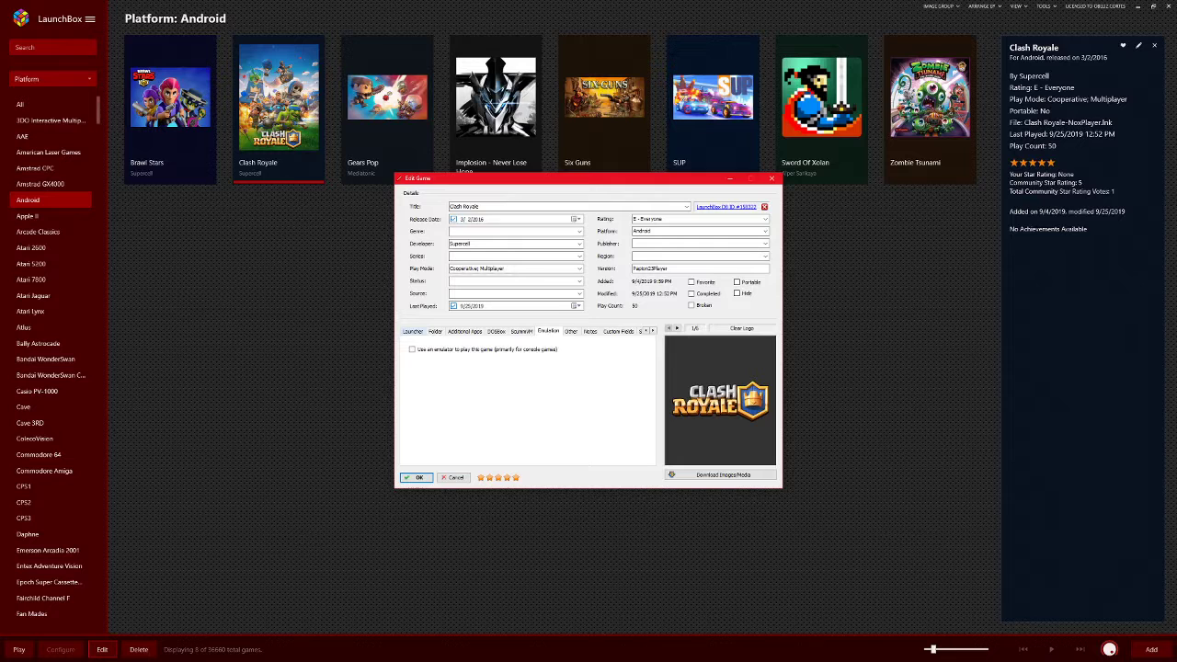
left_click(412, 330)
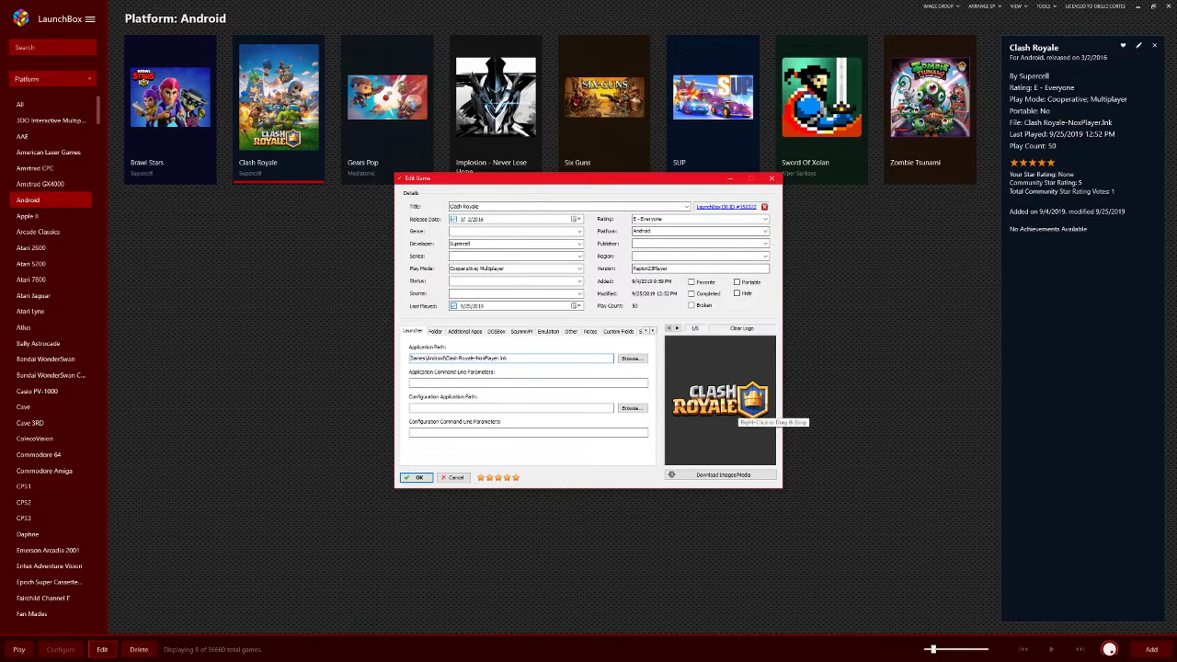
Look through the Clash Royale entry's images and save the entry, declining to add an Android emulator
left_click(677, 328)
left_click(678, 328)
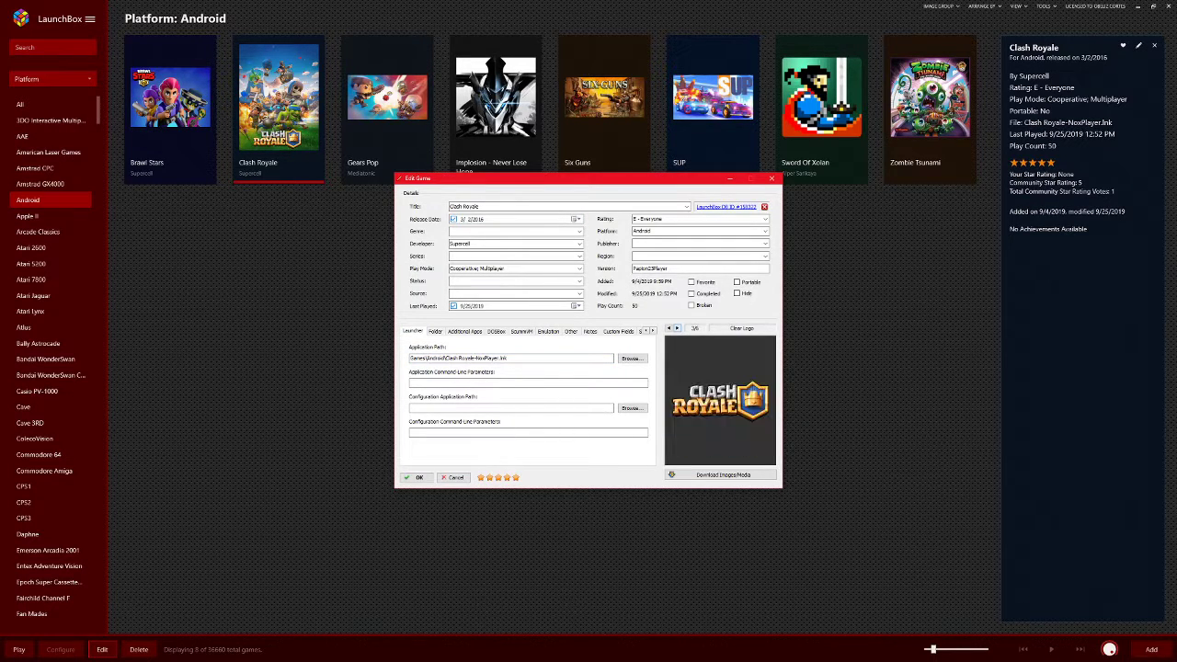
left_click(677, 329)
left_click(678, 328)
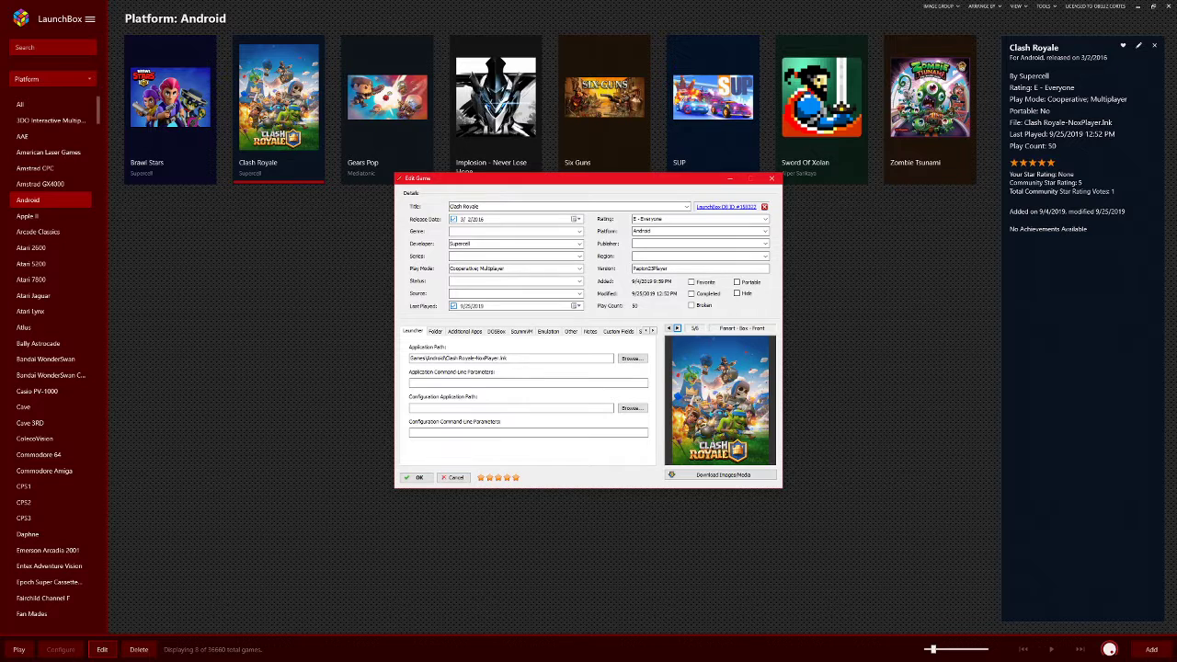
left_click(414, 477)
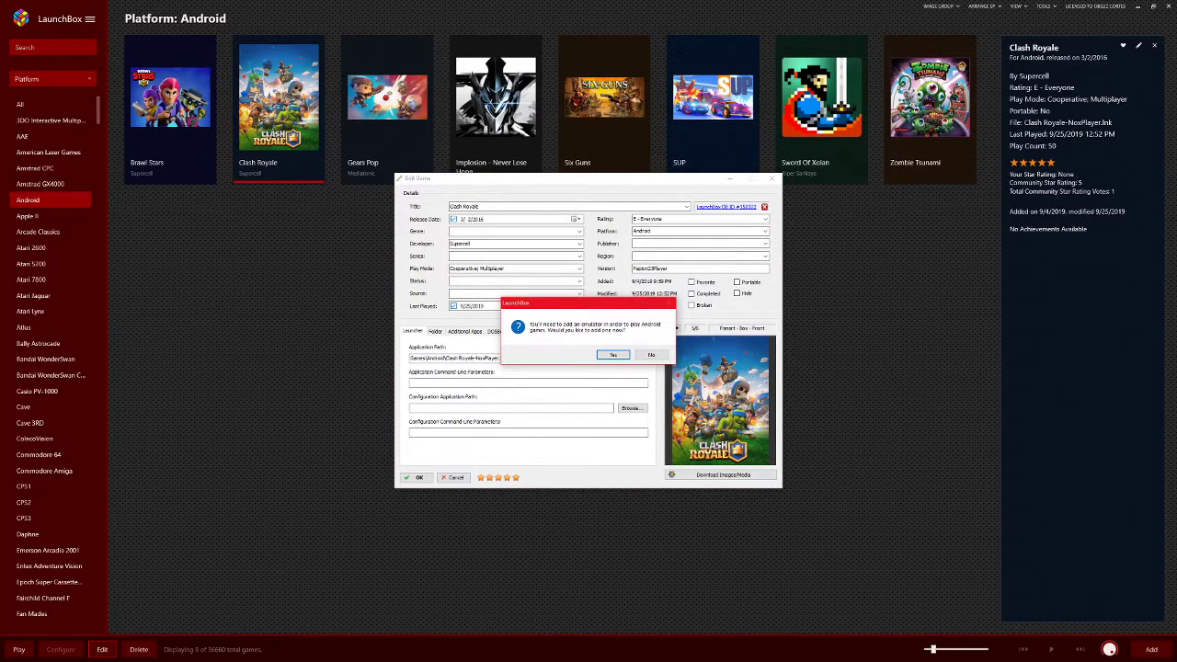
left_click(651, 355)
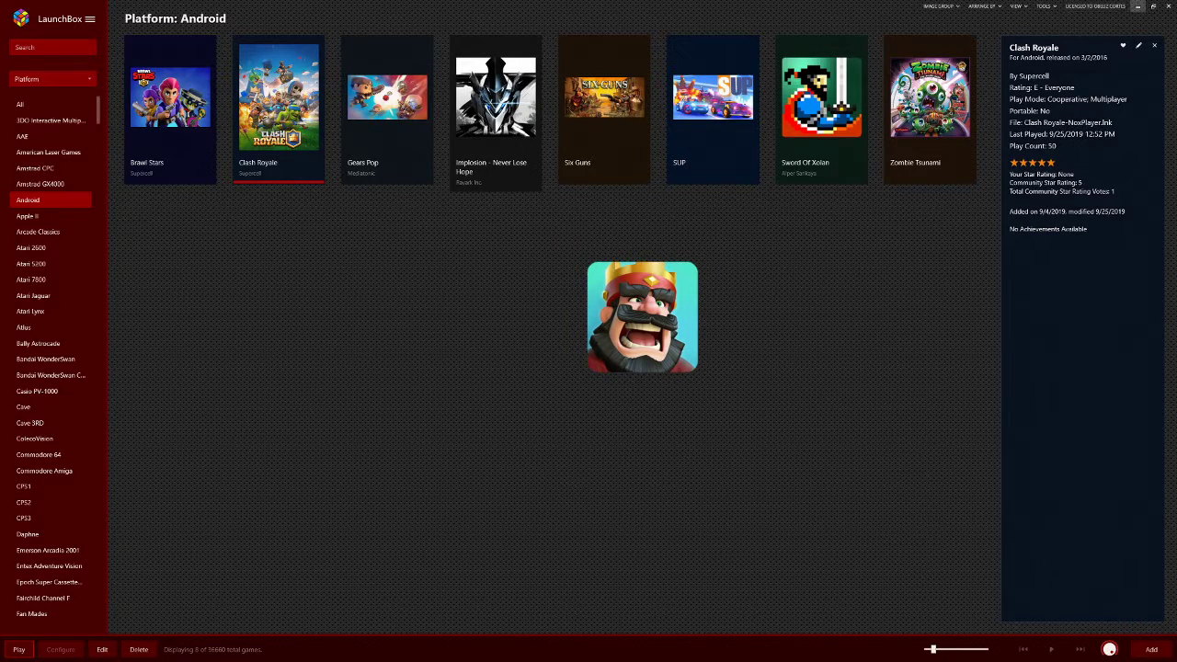
Switch to the Clash Royale game running in NoxPlayer and close it from the recent apps
left_click(1138, 6)
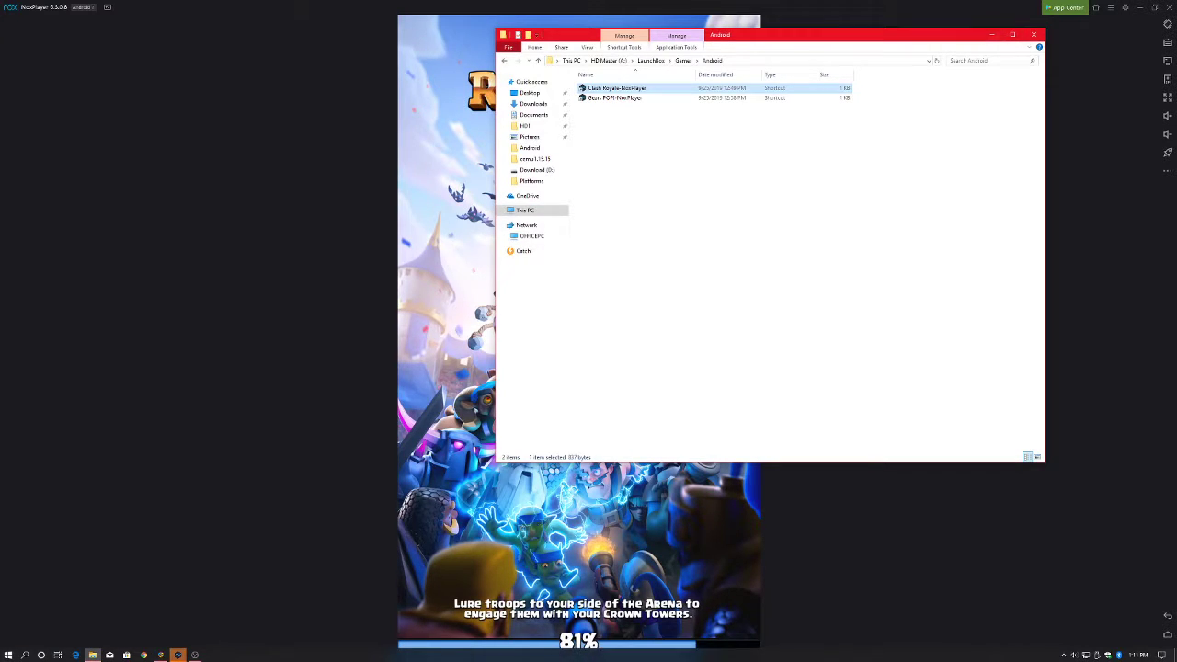
left_click(992, 35)
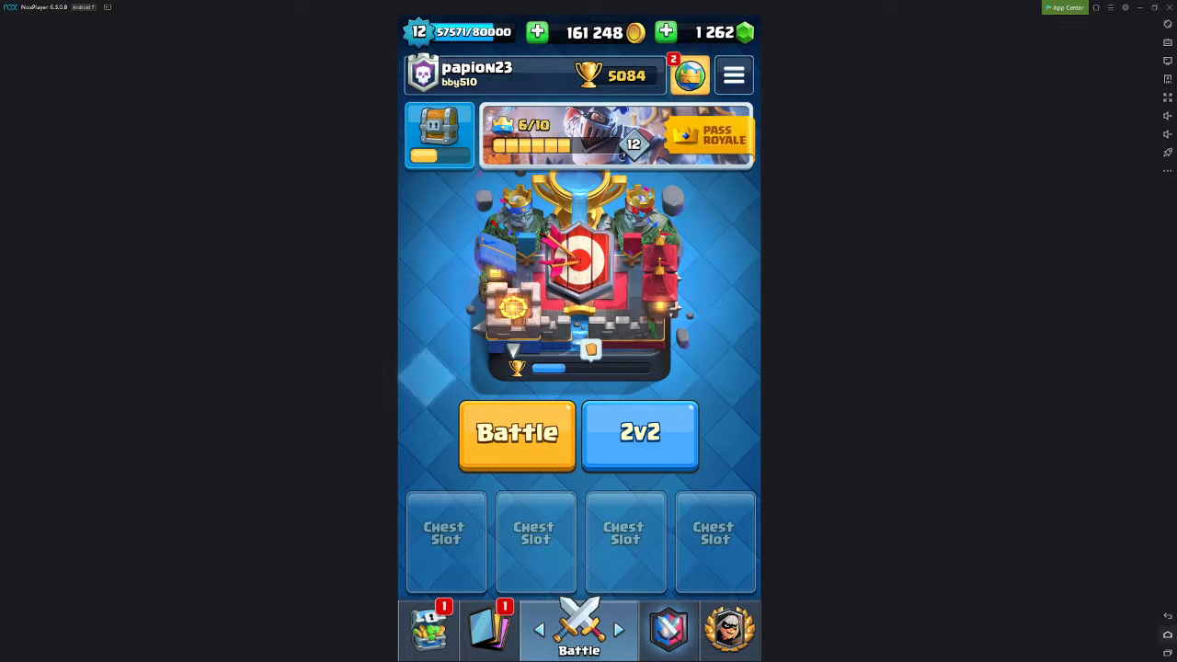
left_click(1168, 634)
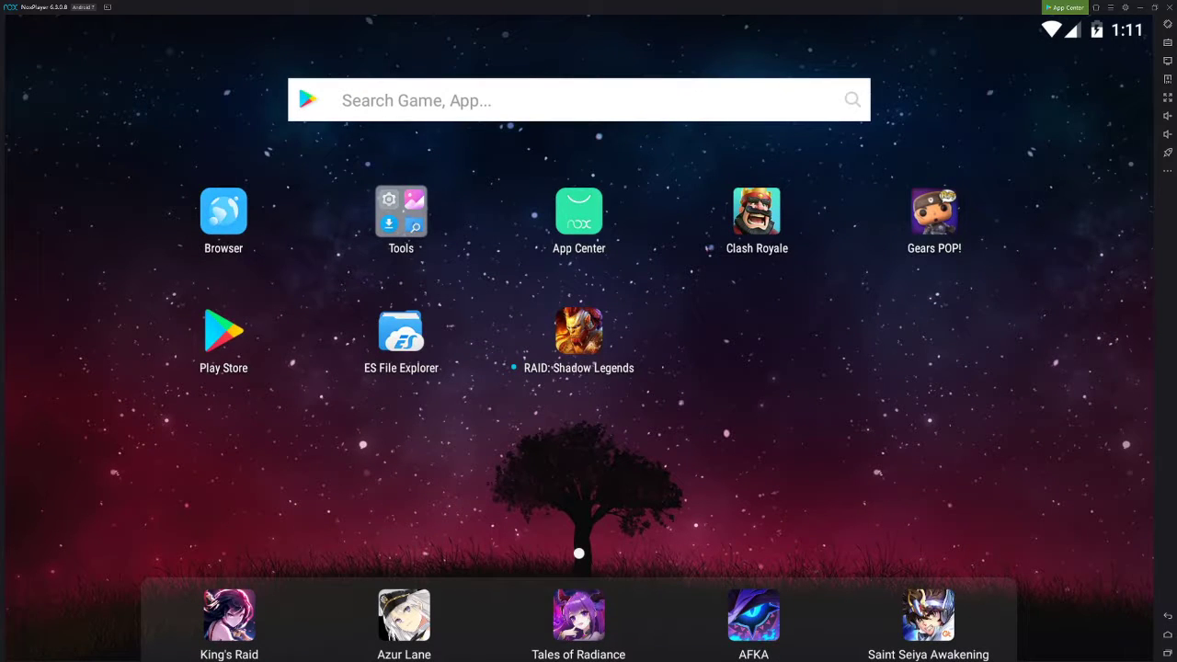
left_click(1168, 653)
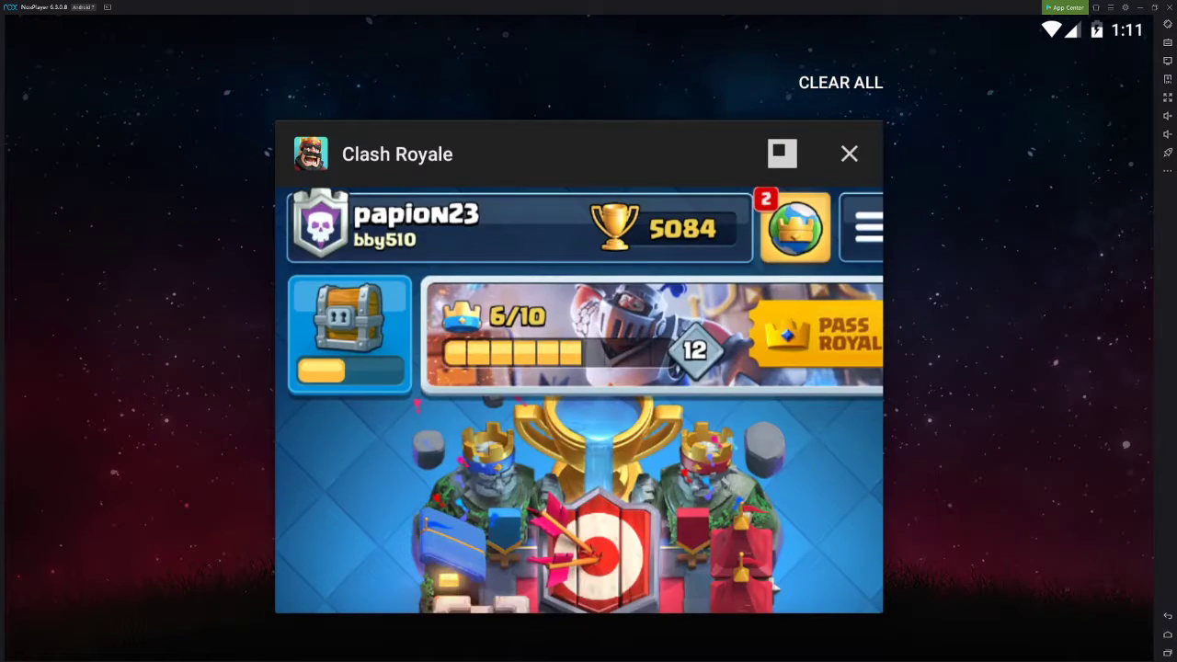
left_click(849, 153)
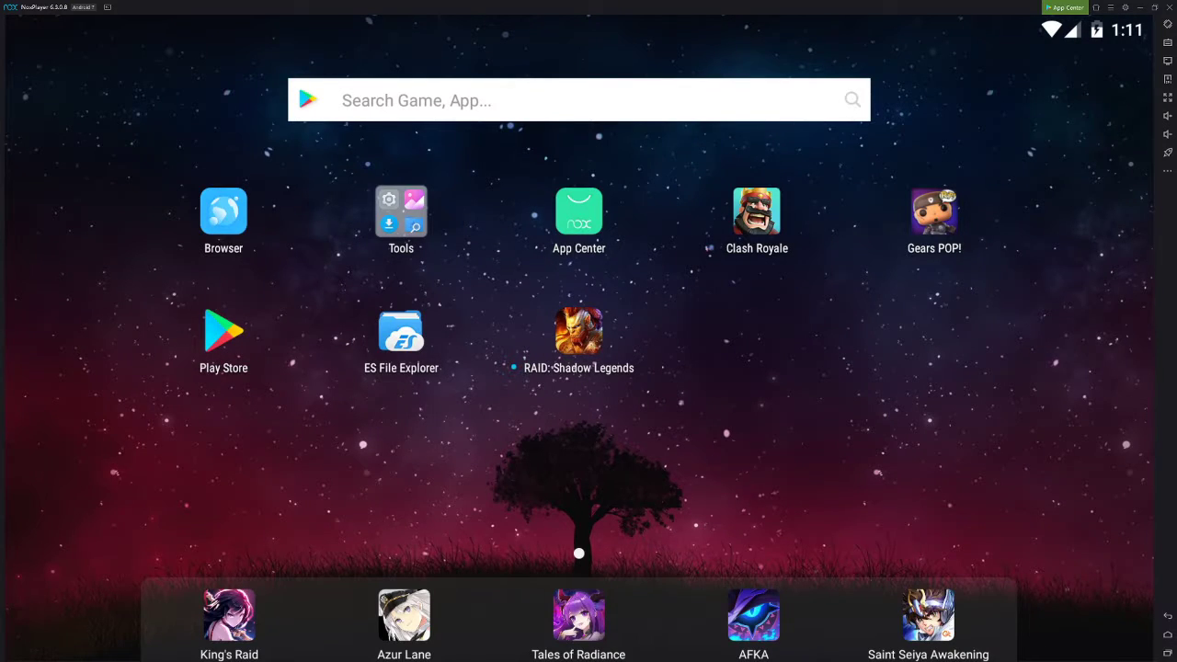
Launch Gears POP! in NoxPlayer and create a desktop shortcut for it
left_click(756, 212)
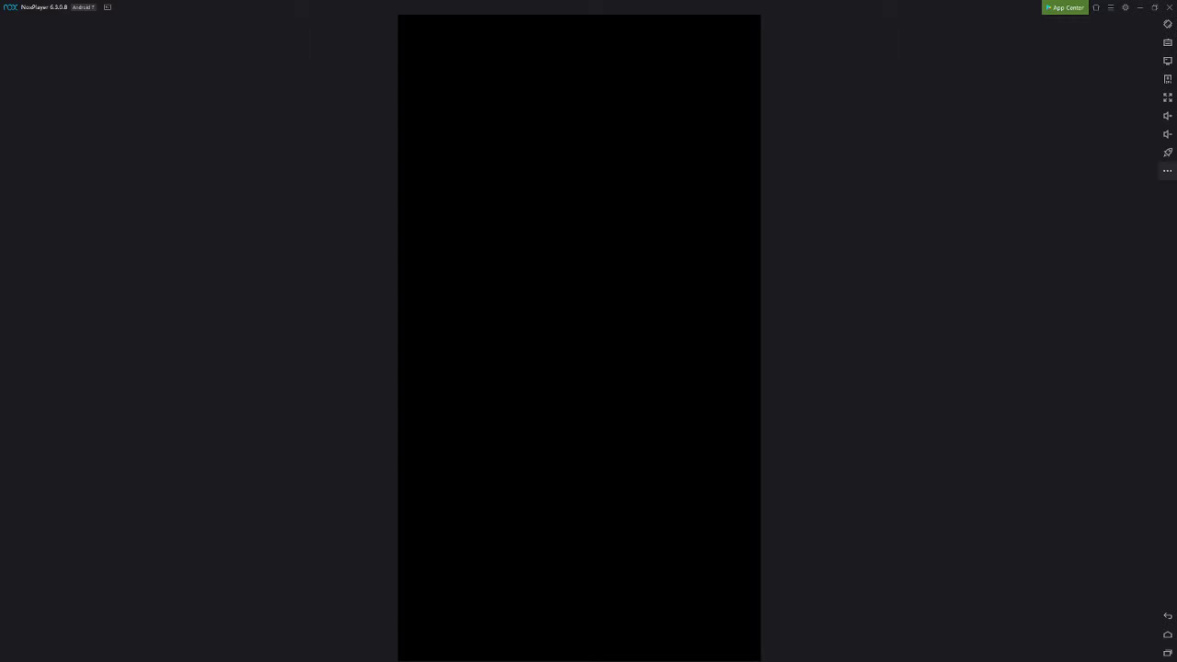
left_click(1167, 171)
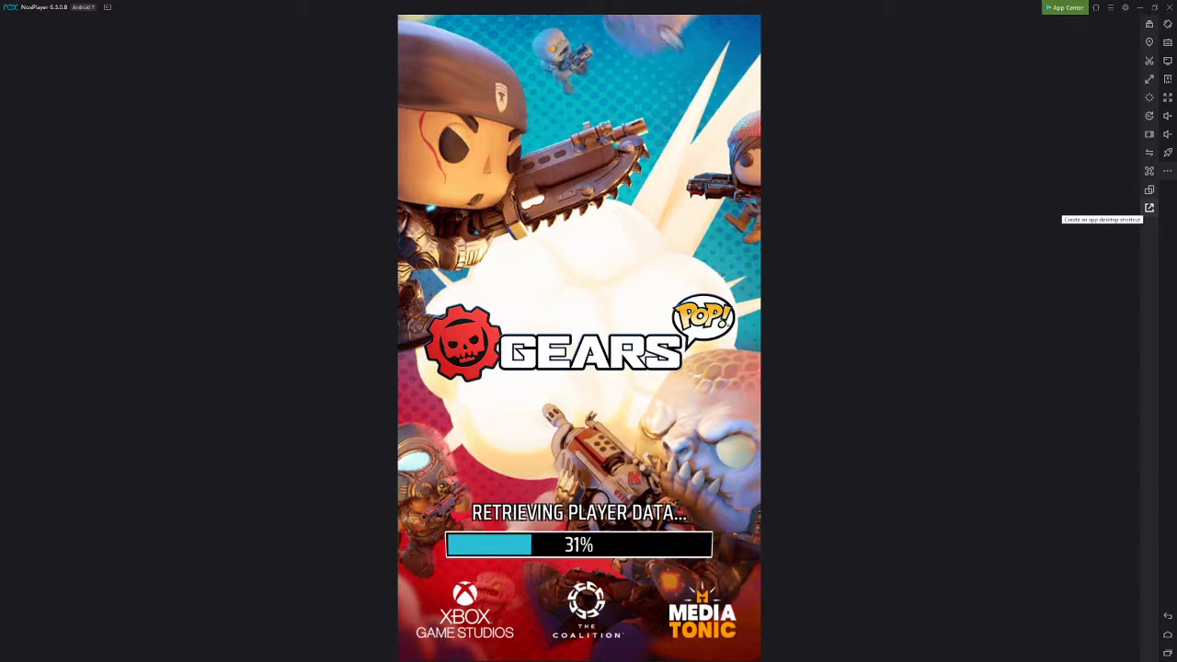
left_click(1149, 208)
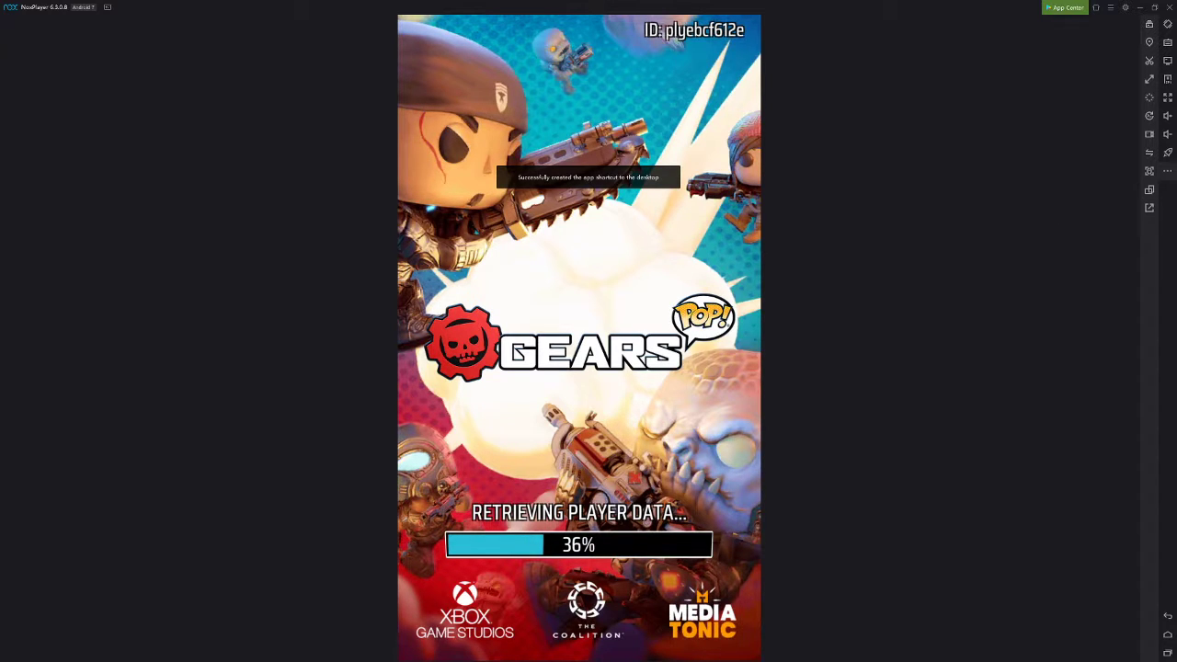
Close Gears POP! from NoxPlayer's recent apps and move its desktop shortcut to the Recycle Bin
left_click(1167, 653)
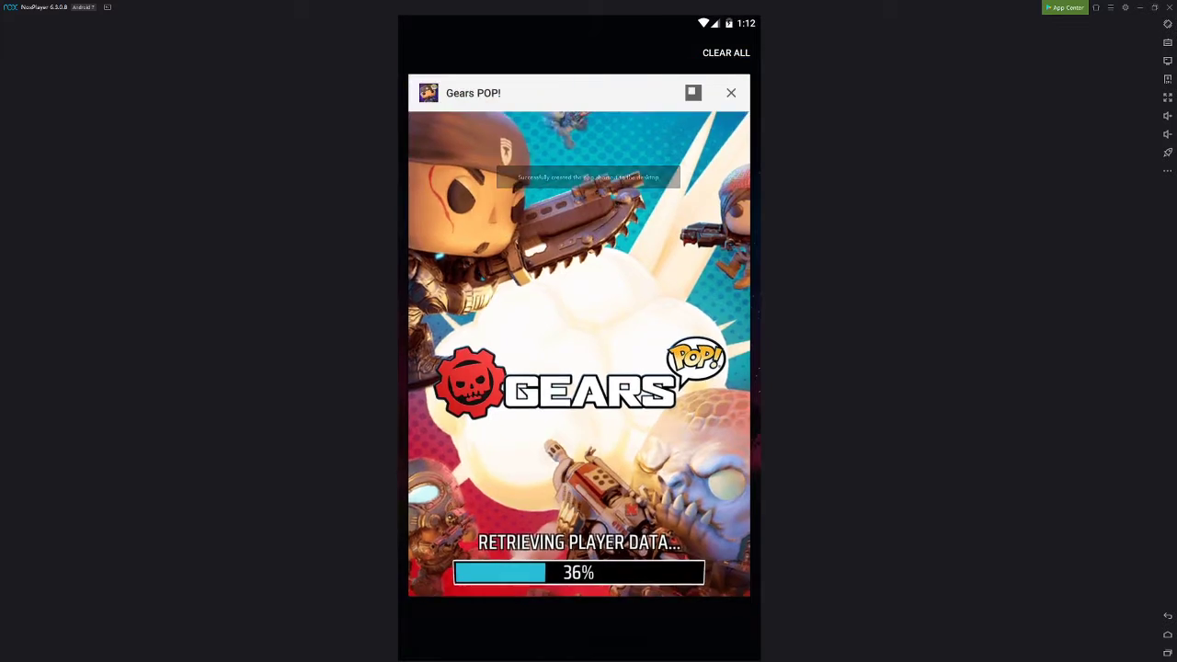
left_click(730, 92)
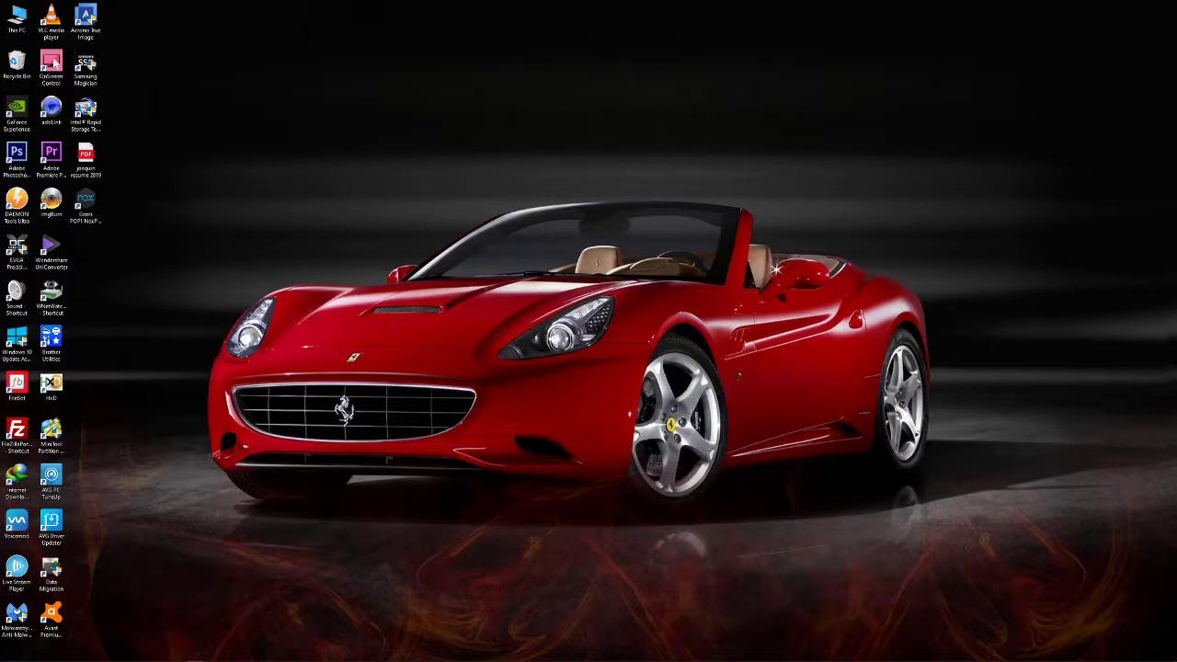
left_click_drag(86, 204, 91, 209)
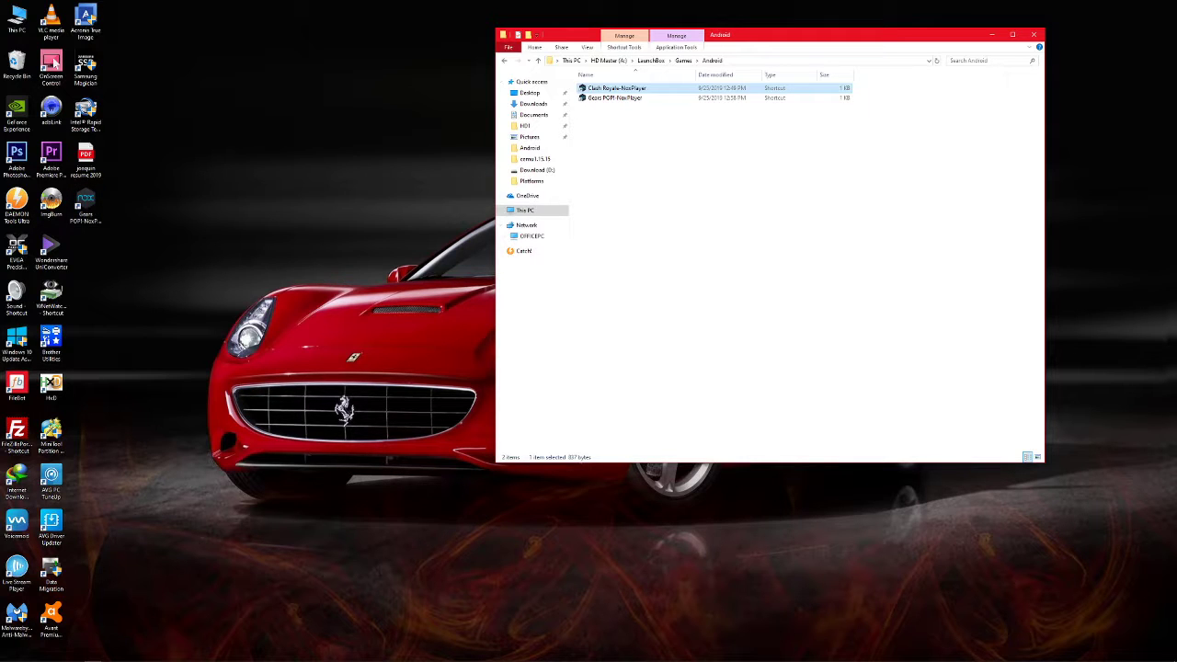
left_click_drag(616, 87, 16, 69)
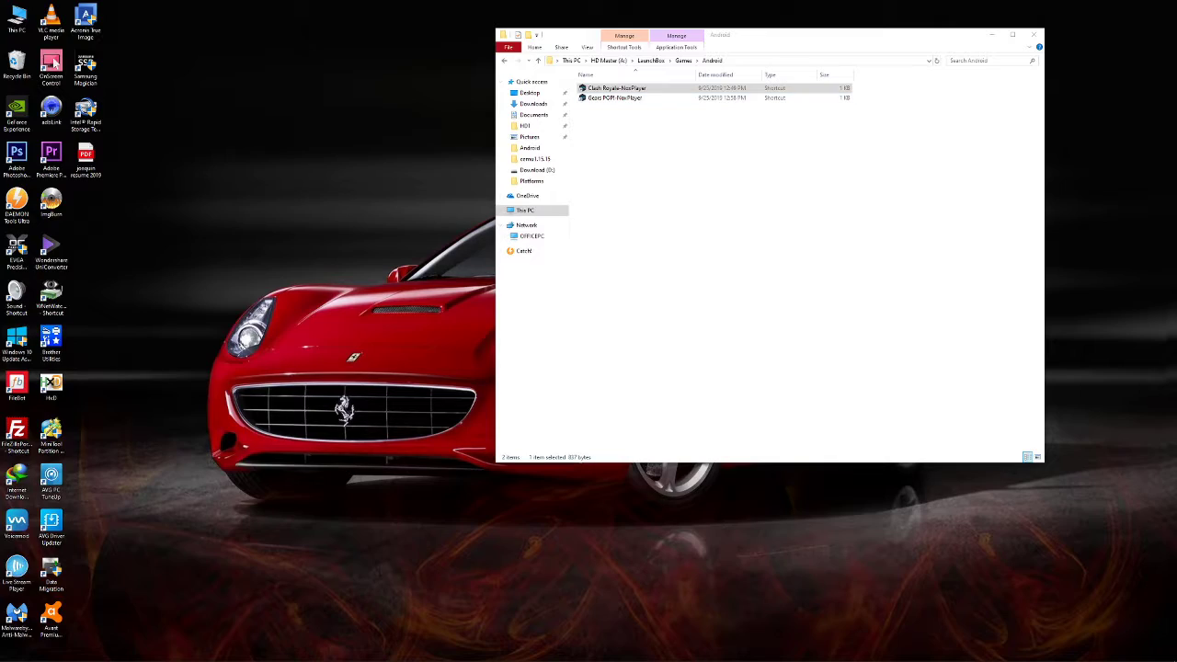
Switch to LaunchBox and check the Gears Pop entry's application path and its shortcut folder, closing the entry without changes
left_click(161, 655)
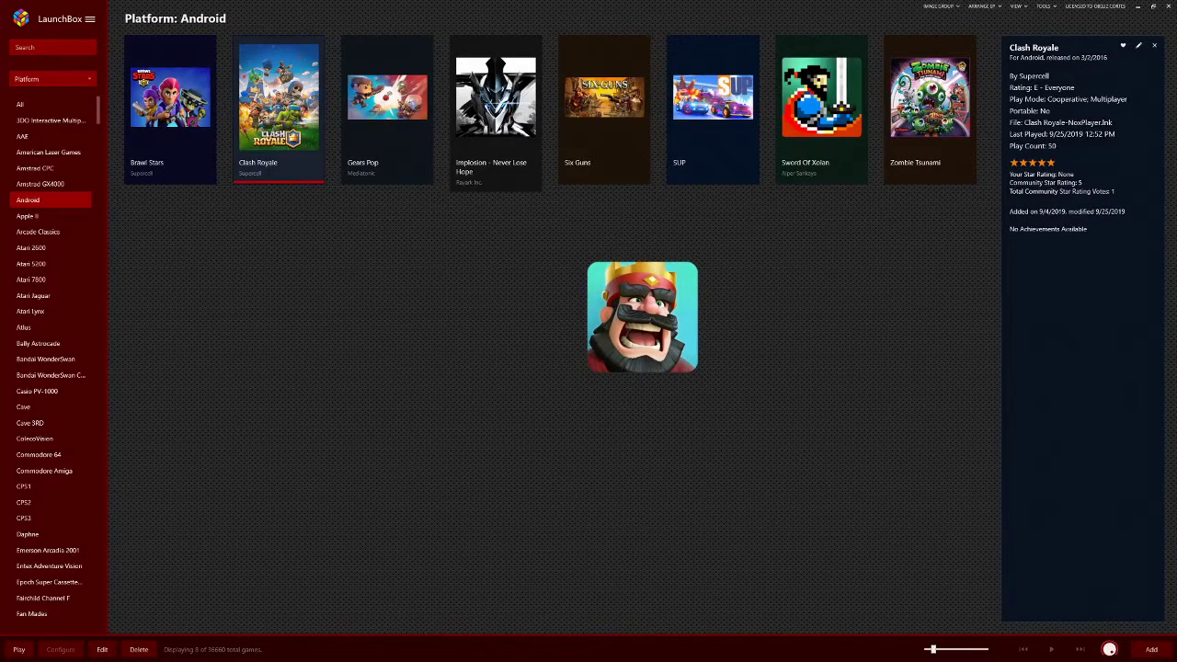
left_click(387, 111)
left_click(102, 649)
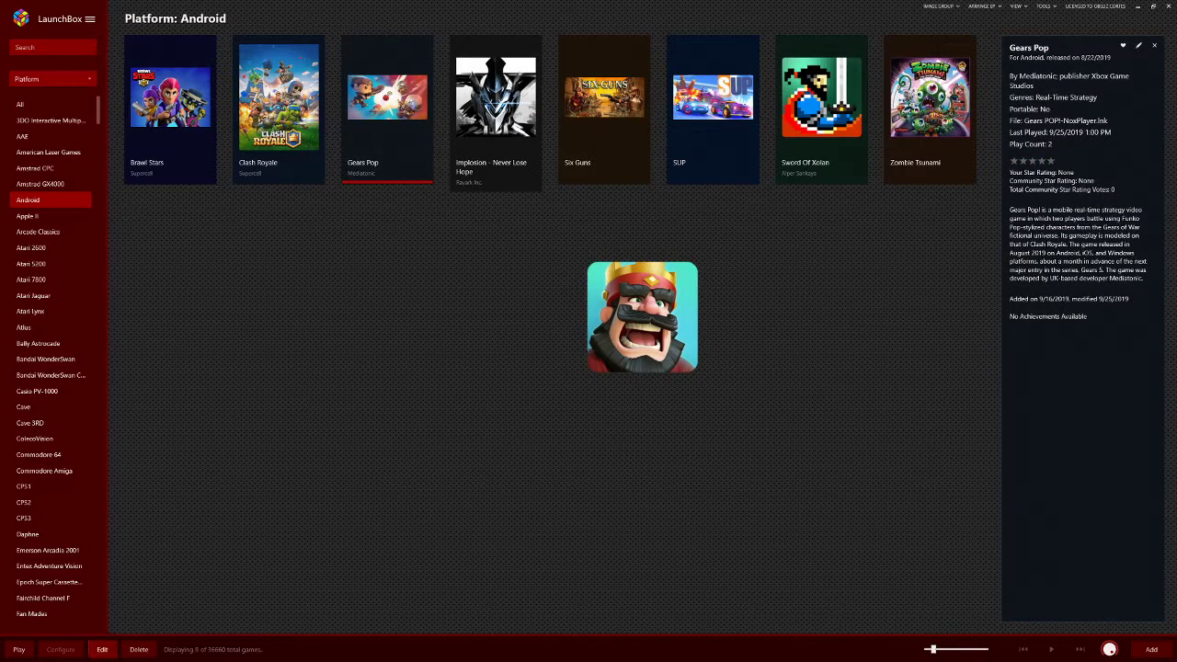
key("ctrl+e")
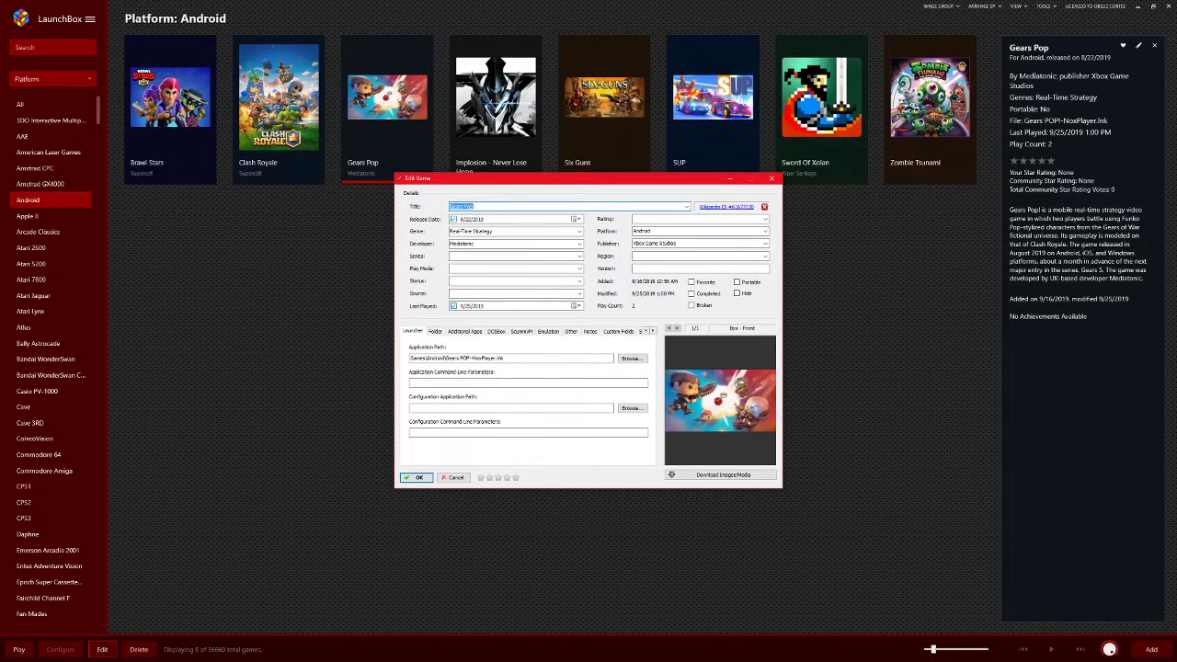
left_click_drag(516, 181, 469, 85)
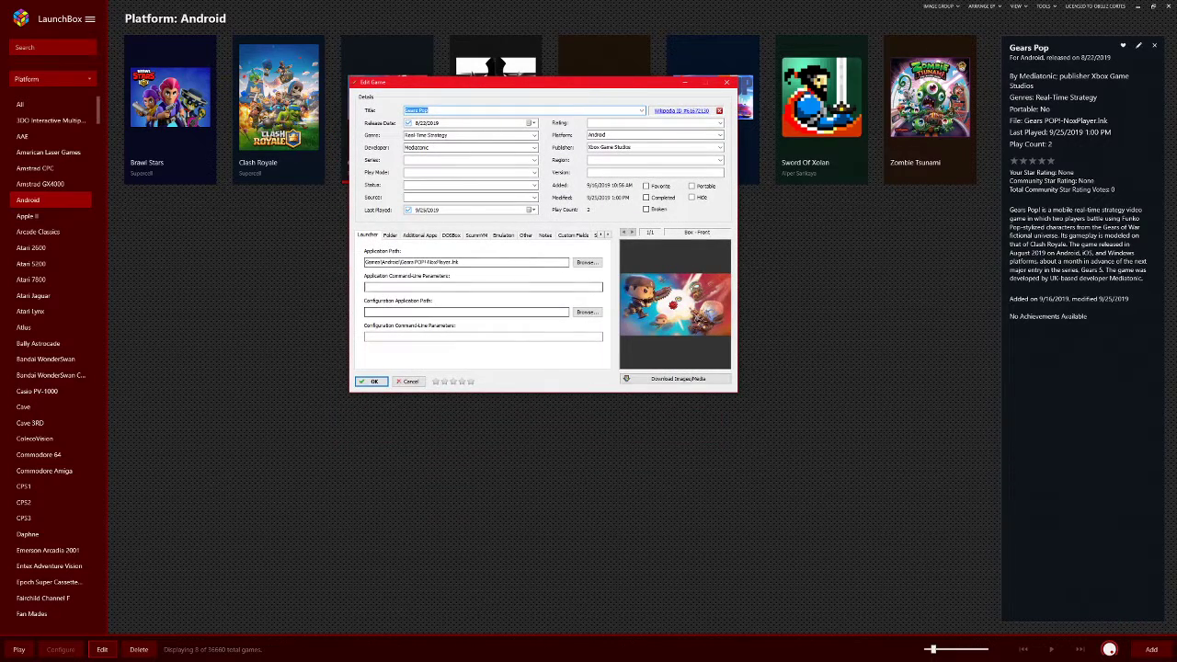
left_click(585, 262)
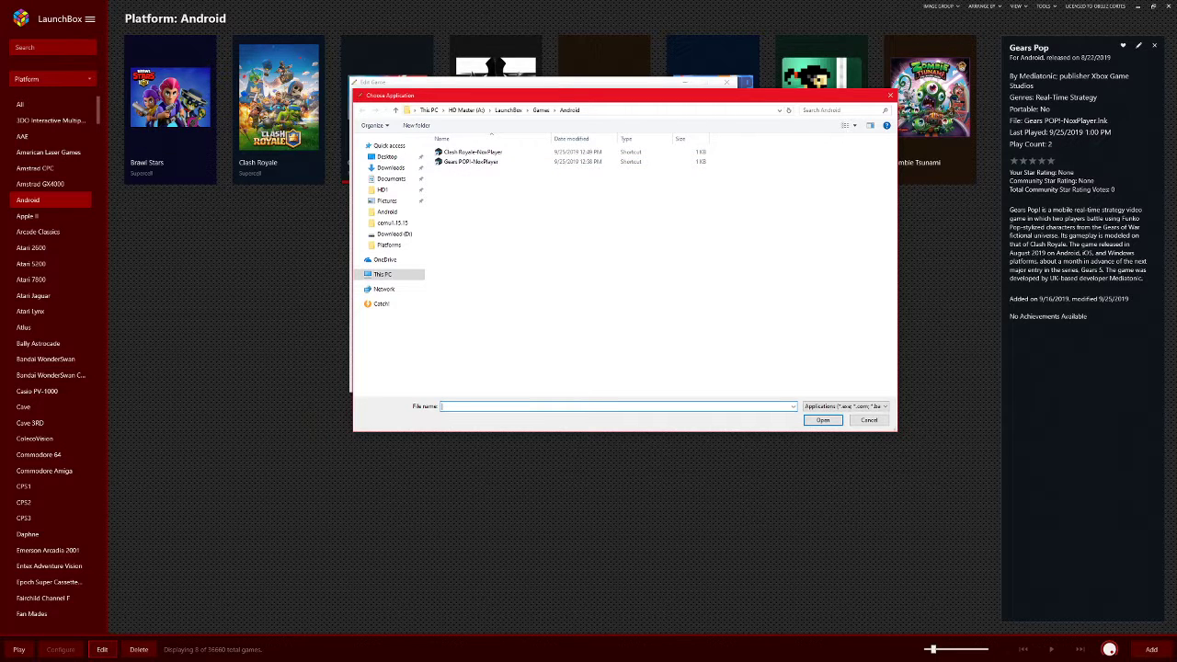
key("Escape")
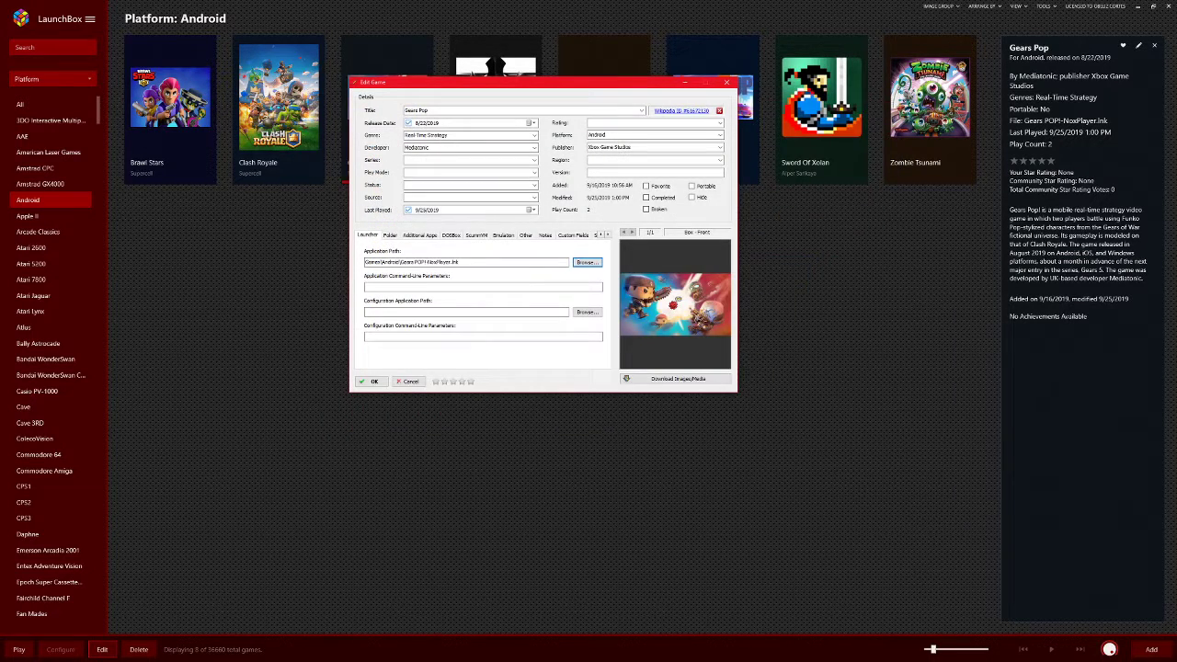
key("Escape")
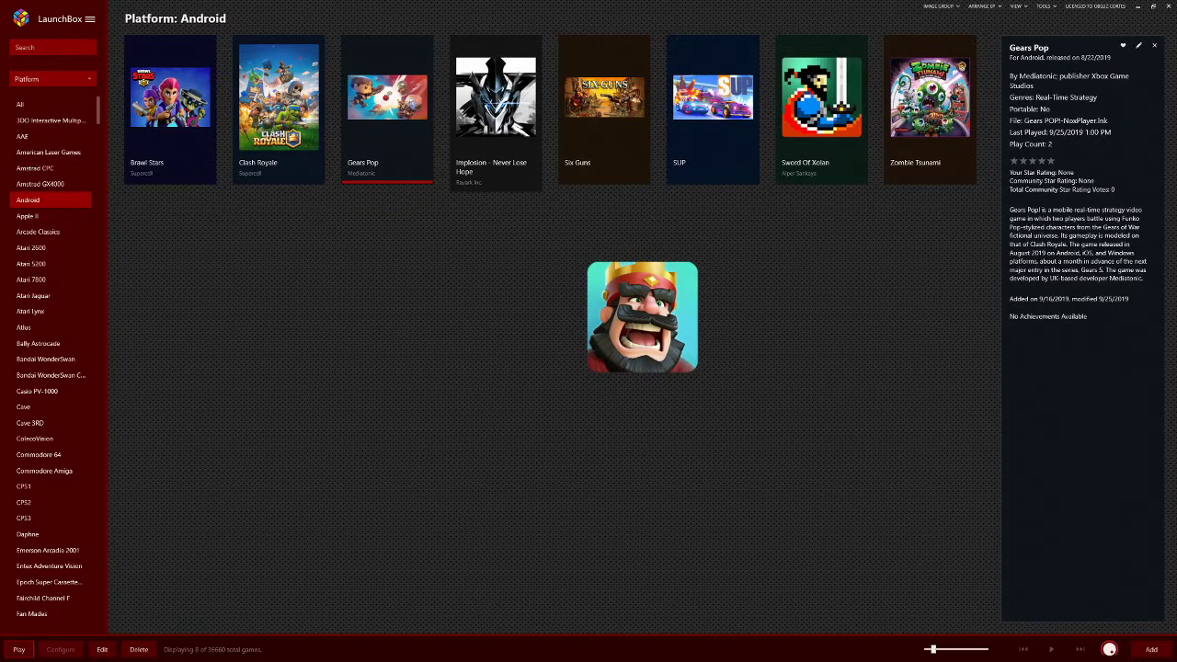
Look through the list of platforms from Android to Sega 32X and back, and minimise the LaunchBox window
left_click(1138, 7)
scroll(51, 368, "down", 4)
scroll(55, 358, "down", 8)
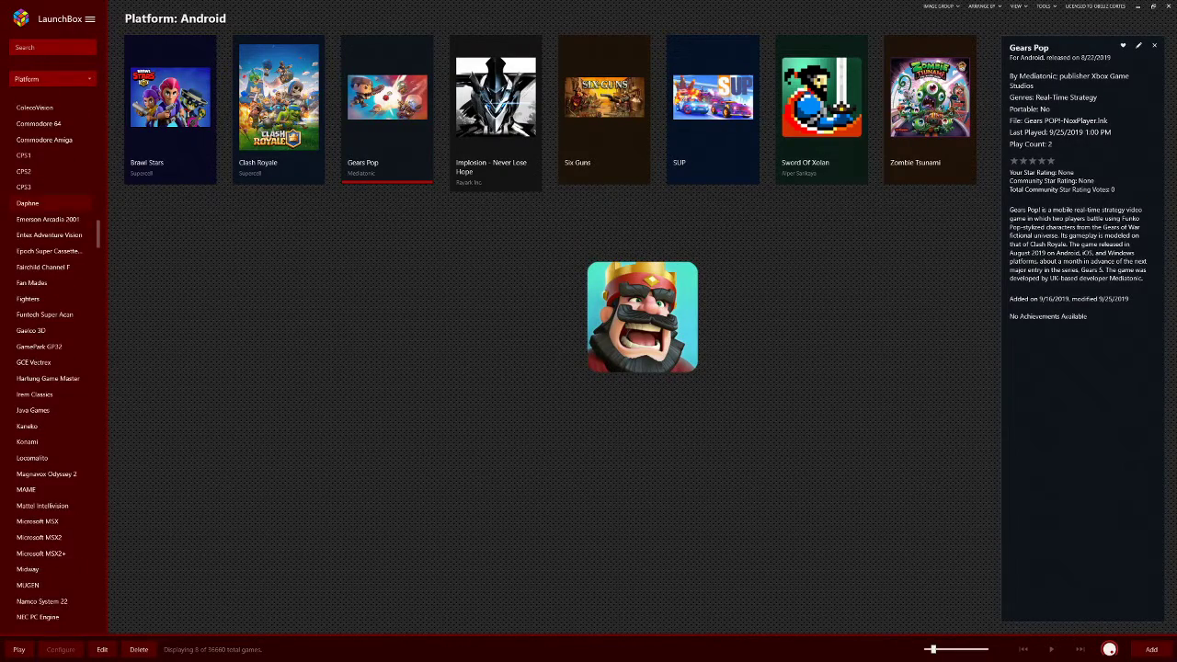
scroll(55, 359, "down", 6)
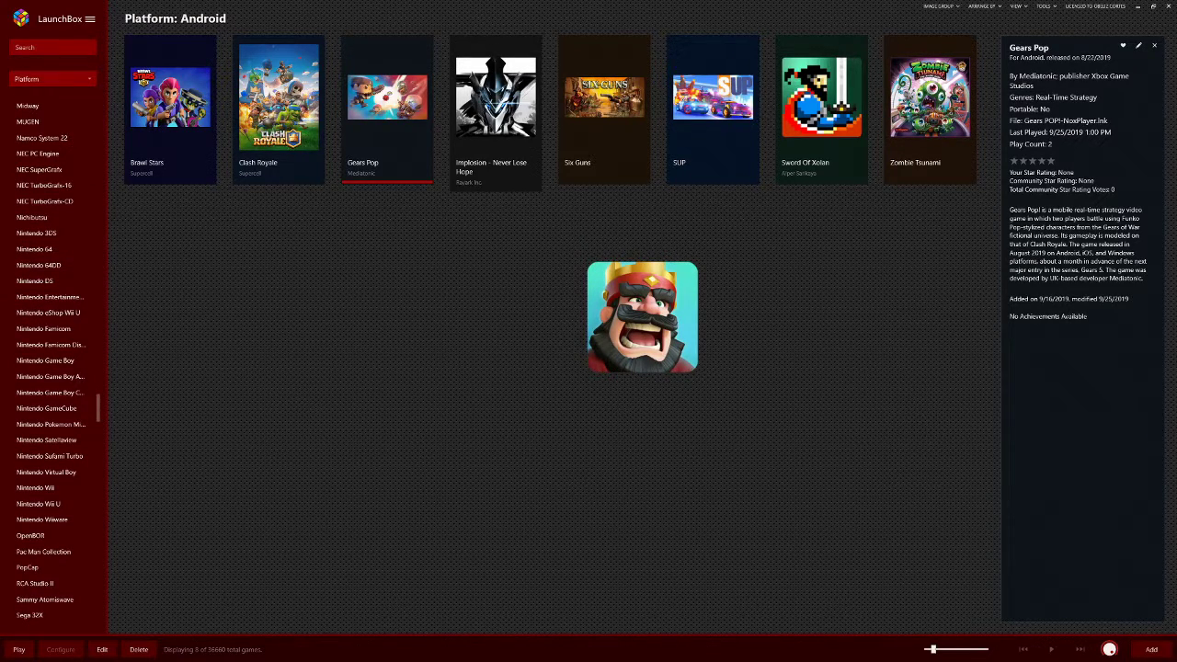
scroll(55, 359, "up", 13)
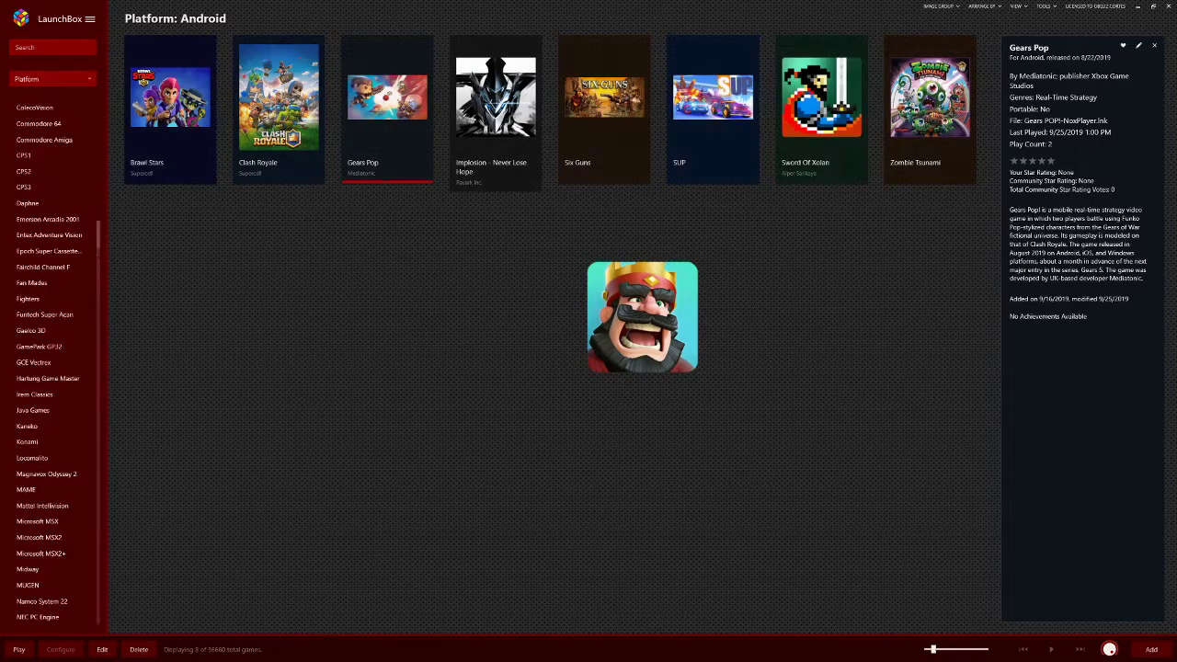
scroll(55, 359, "up", 5)
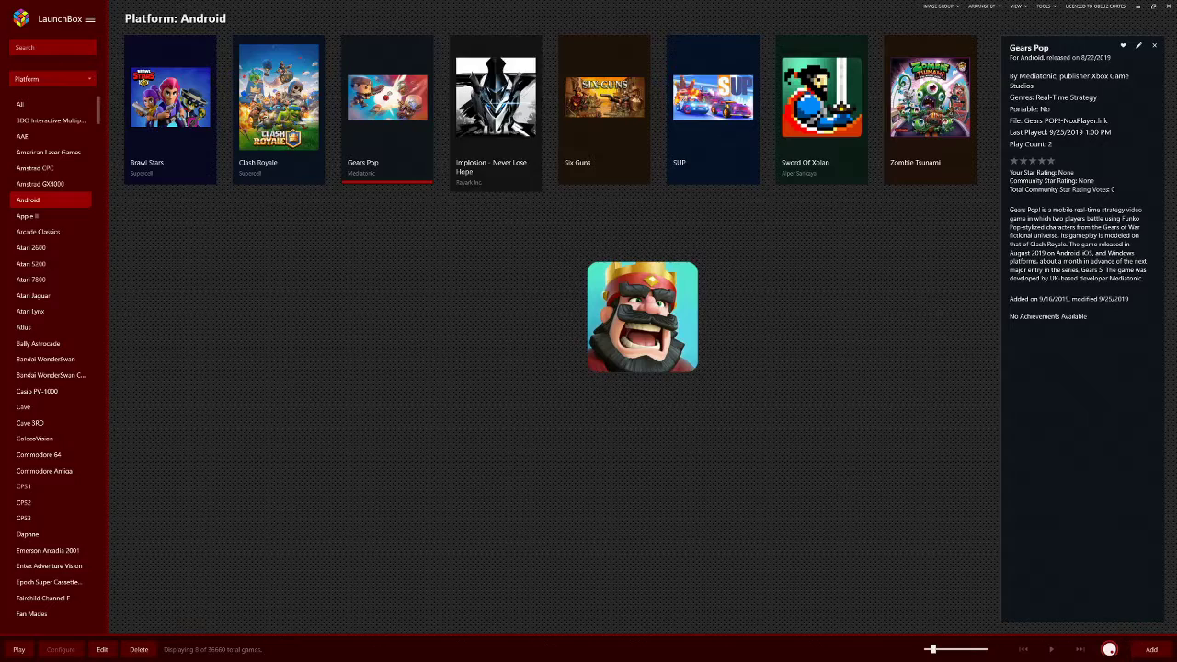
left_click(1138, 6)
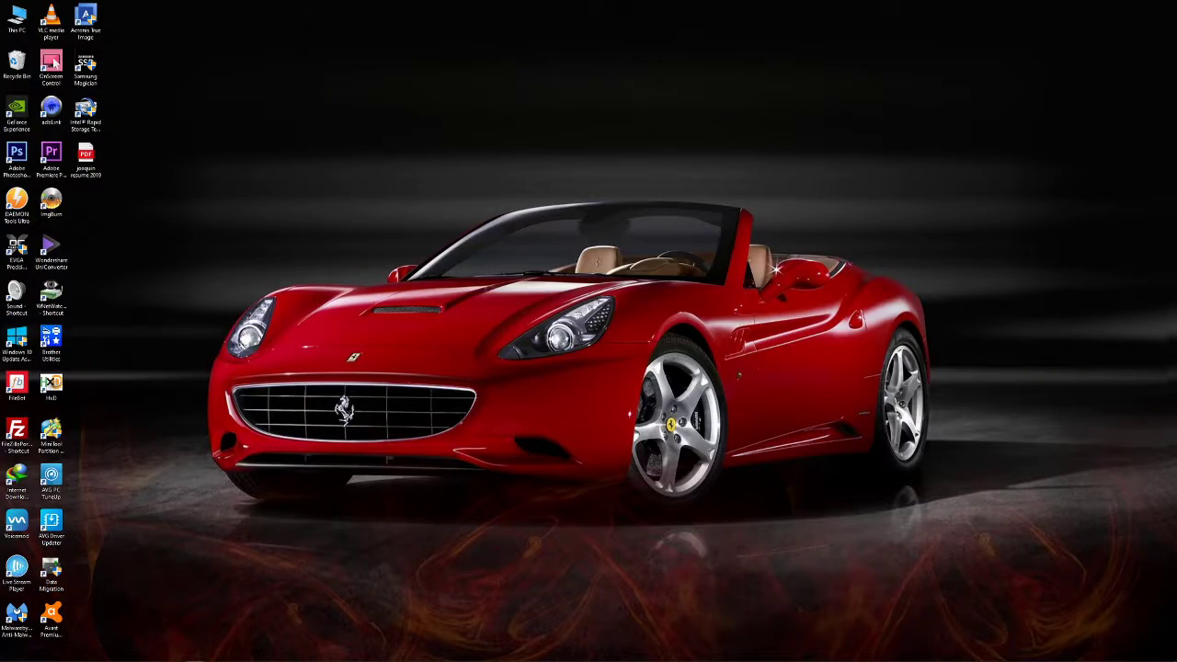